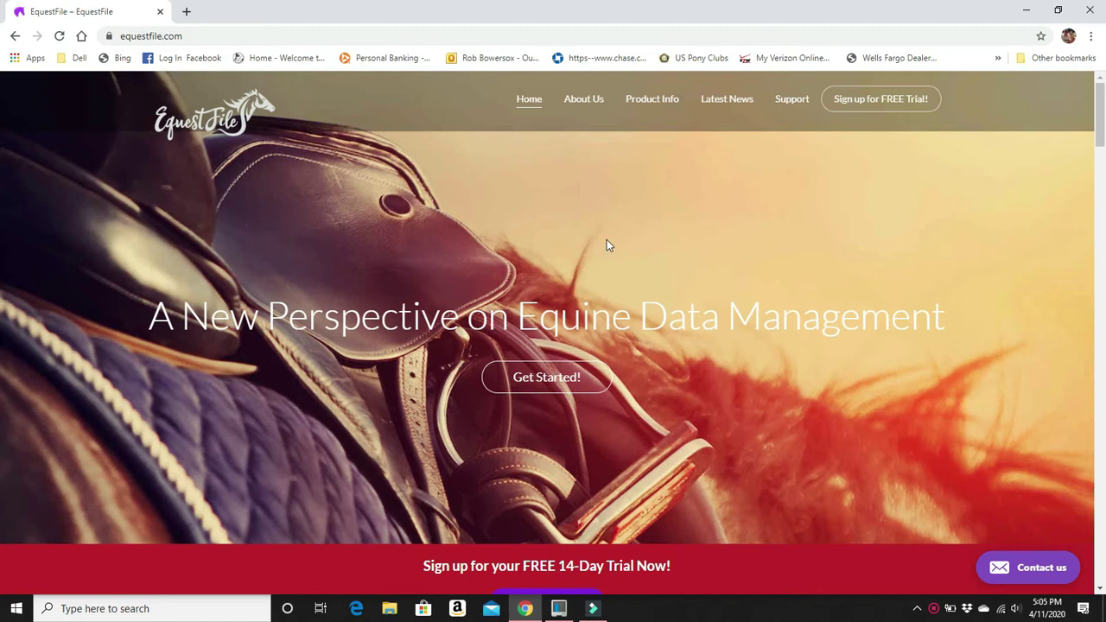
Review the EquestFile home page's podcast, device and feature sections, and open the free 14-day trial sign-up page.
left_click(1098, 119)
left_click_drag(1099, 118, 1099, 175)
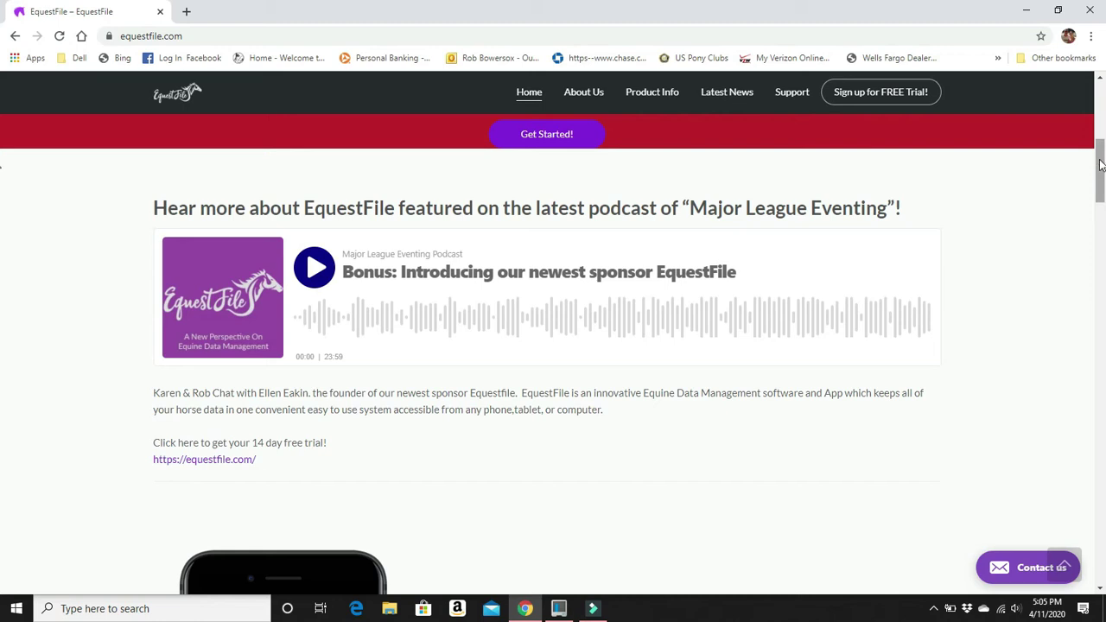
left_click_drag(1100, 165, 1102, 259)
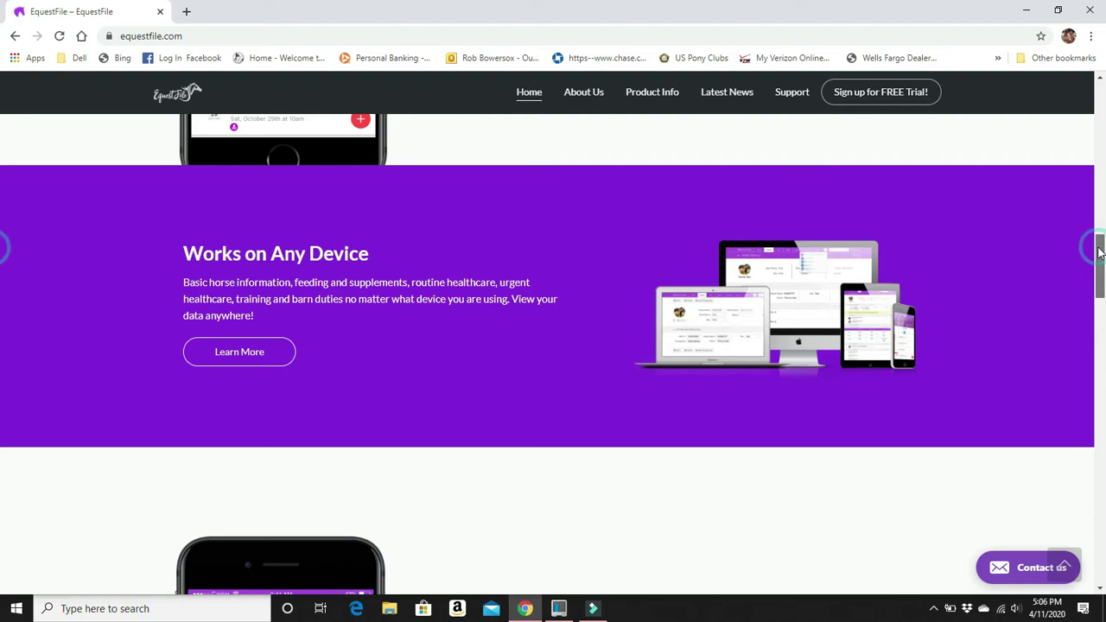
left_click_drag(1099, 252, 1102, 367)
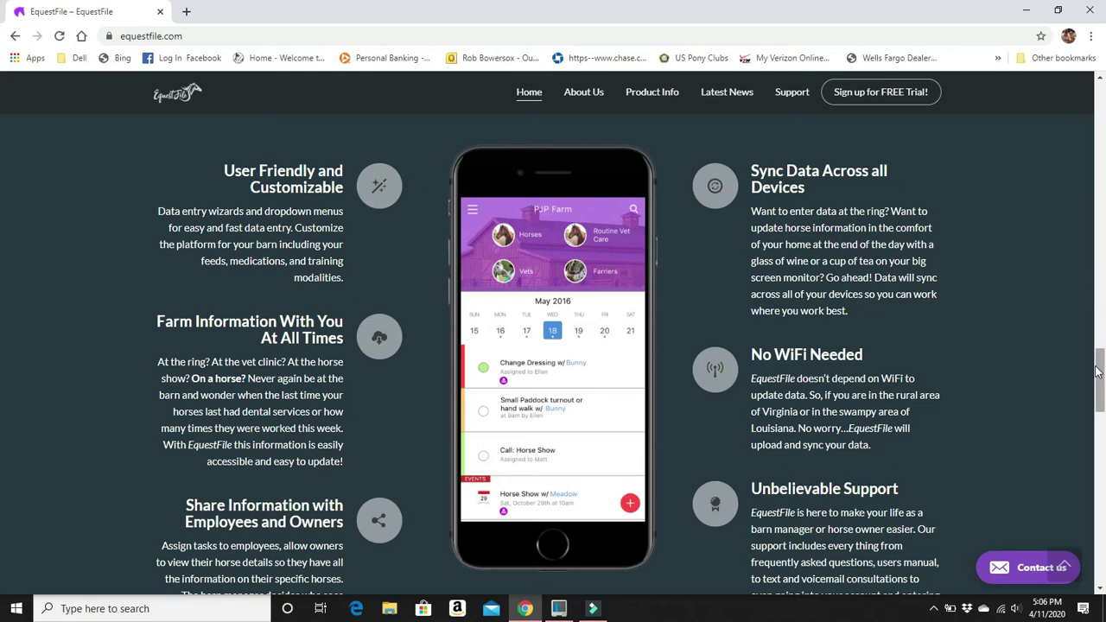
left_click_drag(1096, 372, 1097, 401)
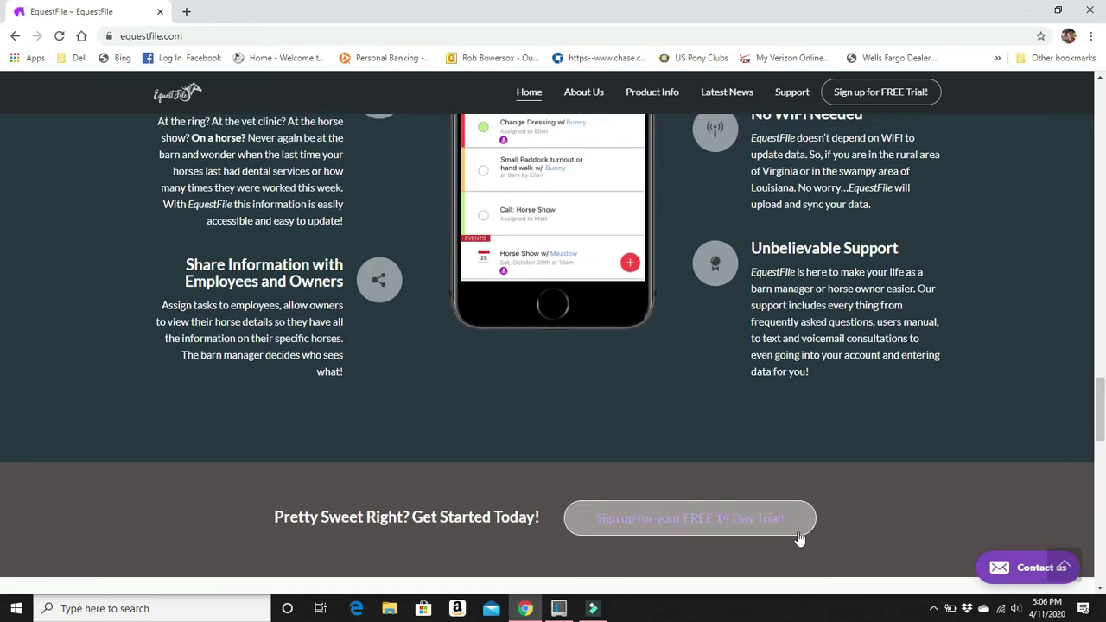
left_click(710, 528)
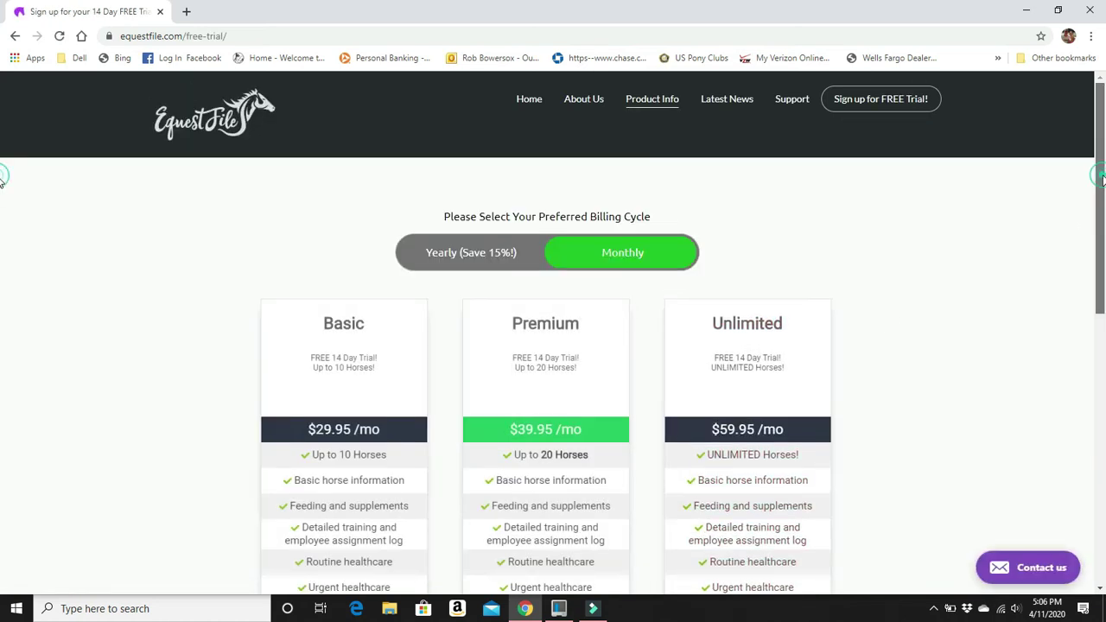
Switch the plan pricing to yearly billing and open the sign-up form for the Basic plan.
left_click_drag(1100, 178, 1103, 273)
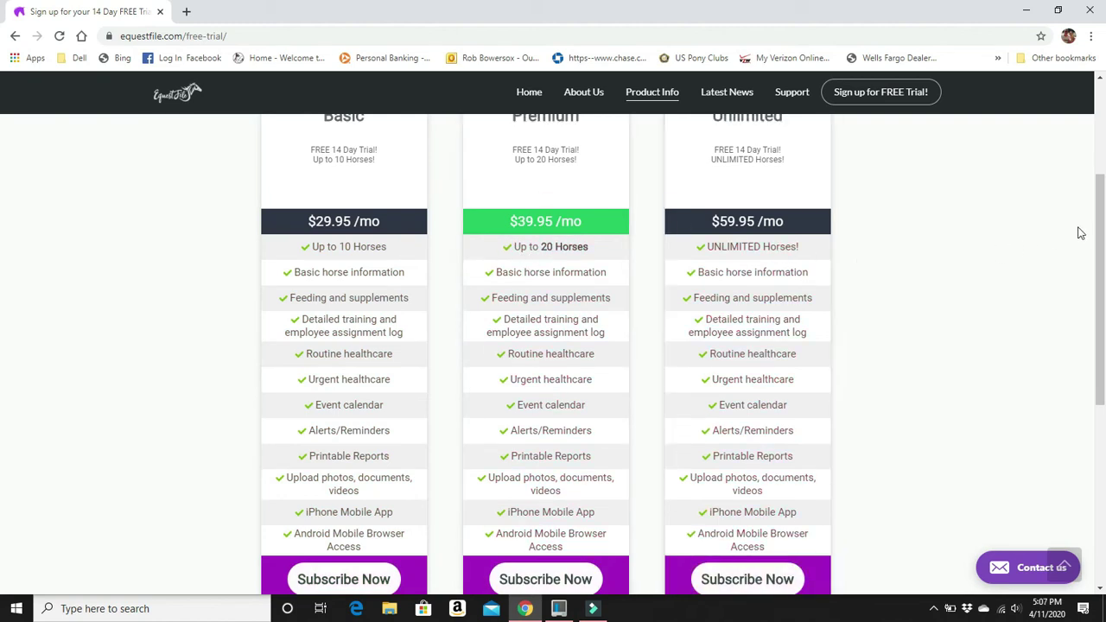
left_click_drag(1100, 233, 1102, 166)
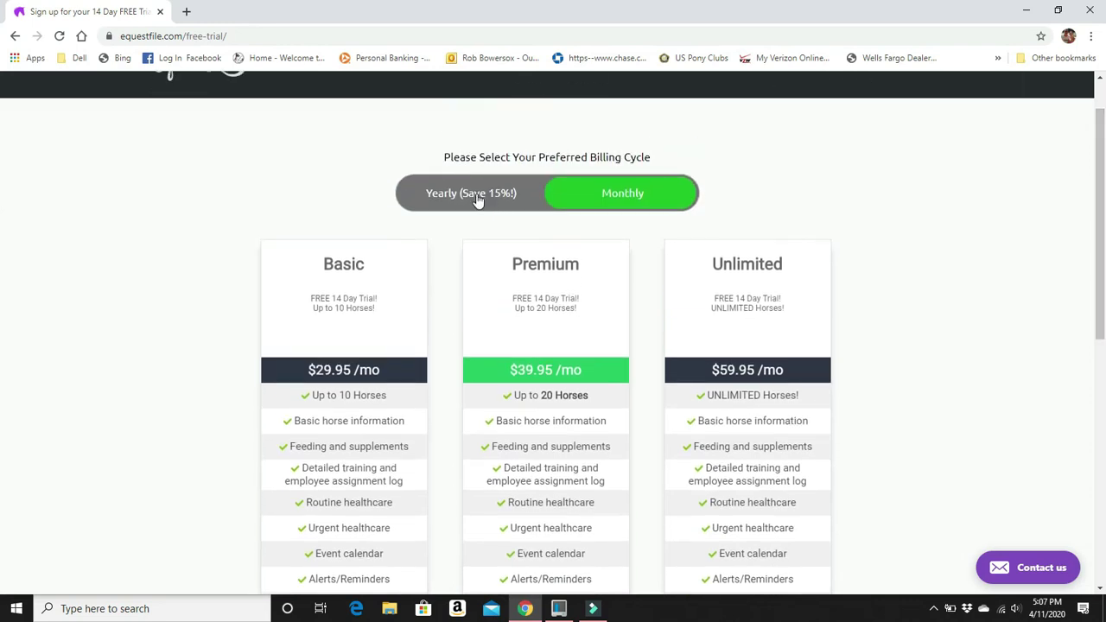
left_click(476, 195)
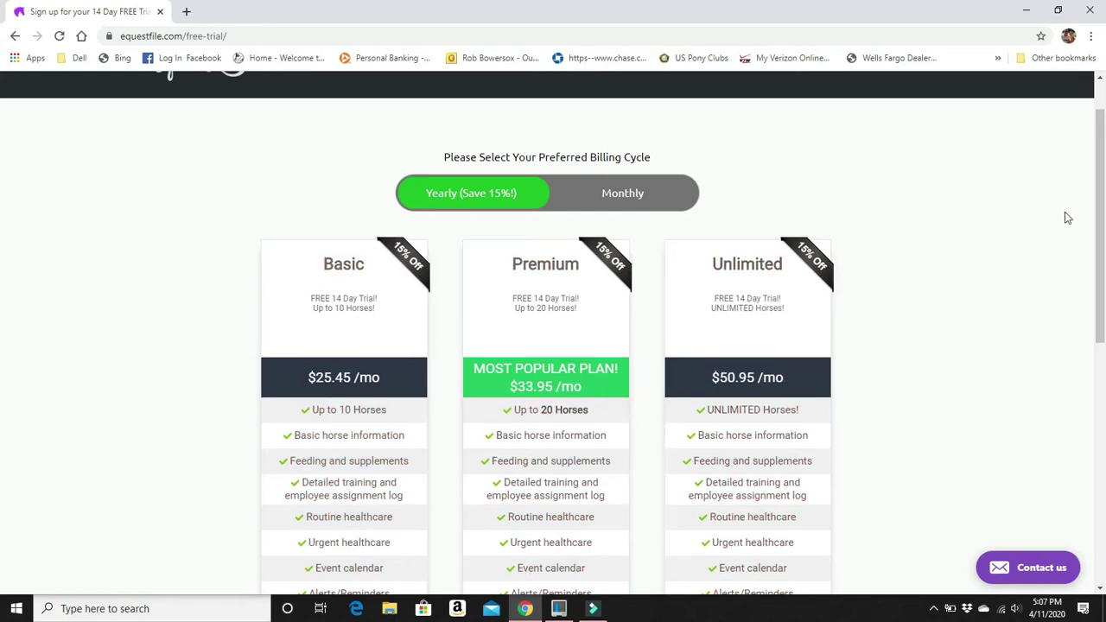
left_click_drag(1101, 205, 1069, 347)
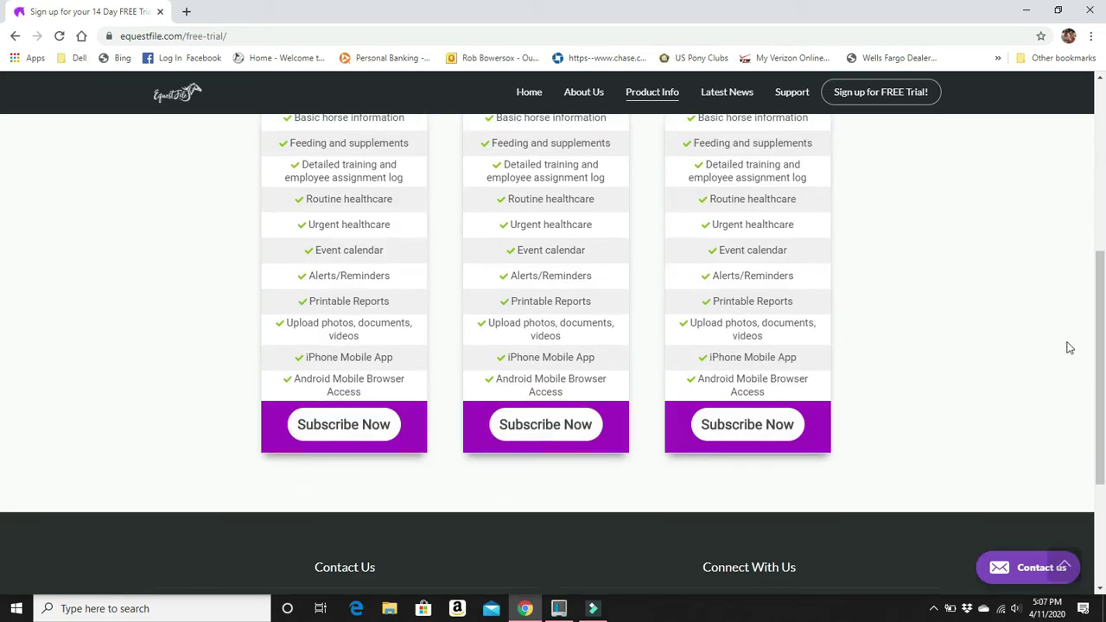
left_click(333, 439)
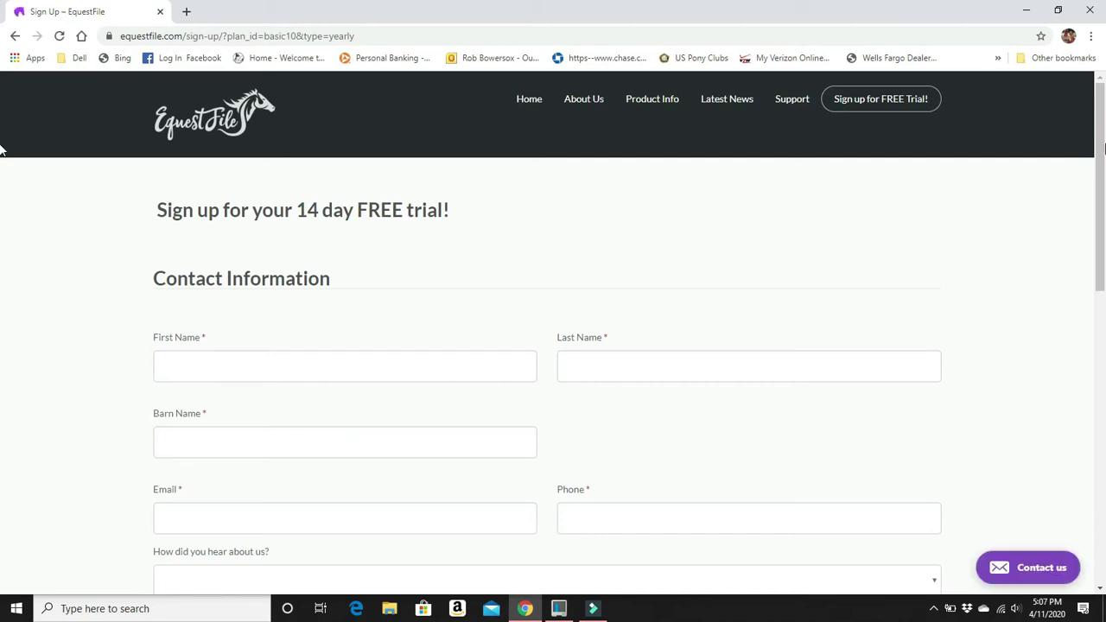
left_click_drag(1103, 149, 1102, 156)
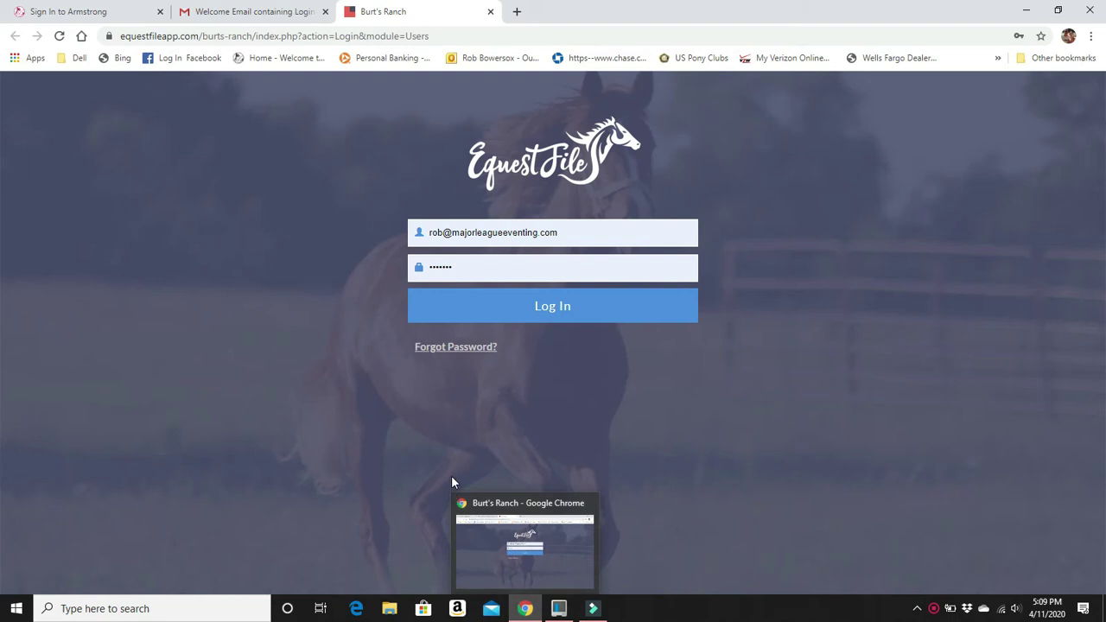
Log in to the Burt's Ranch account with the prefilled credentials.
left_click(437, 451)
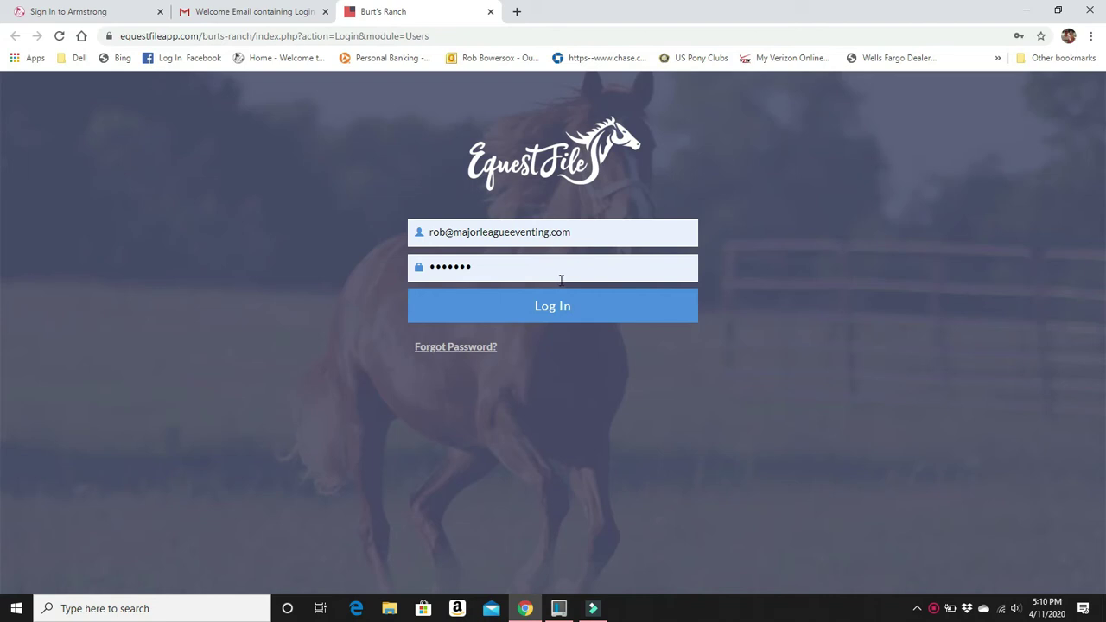
left_click(550, 317)
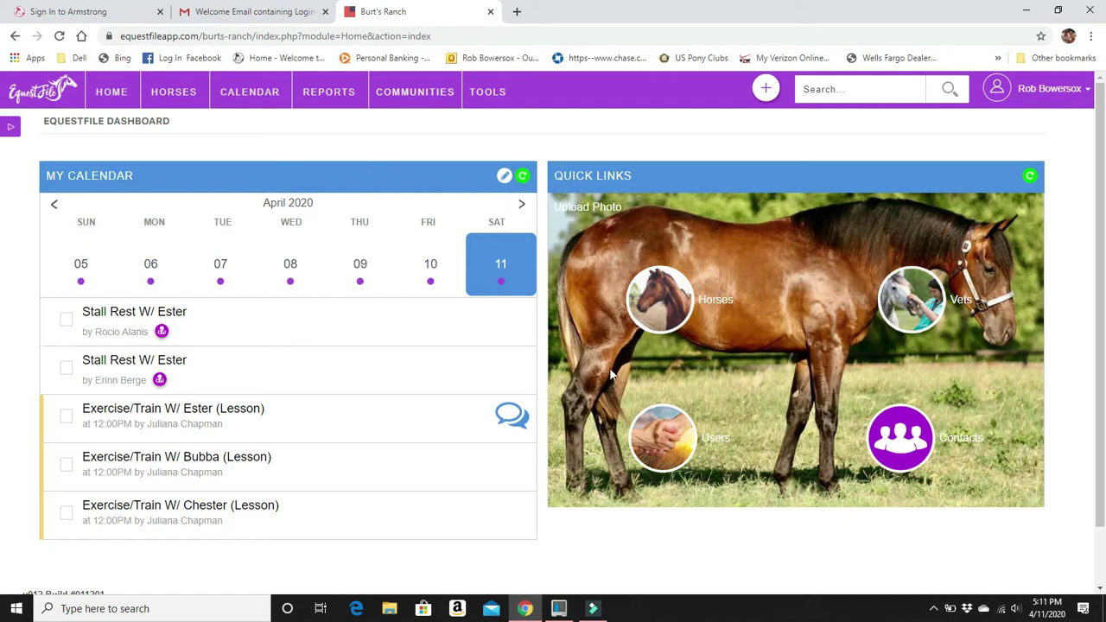
Open Bubba's record from the horses list and review its registration, other information and feeding sections.
left_click(658, 304)
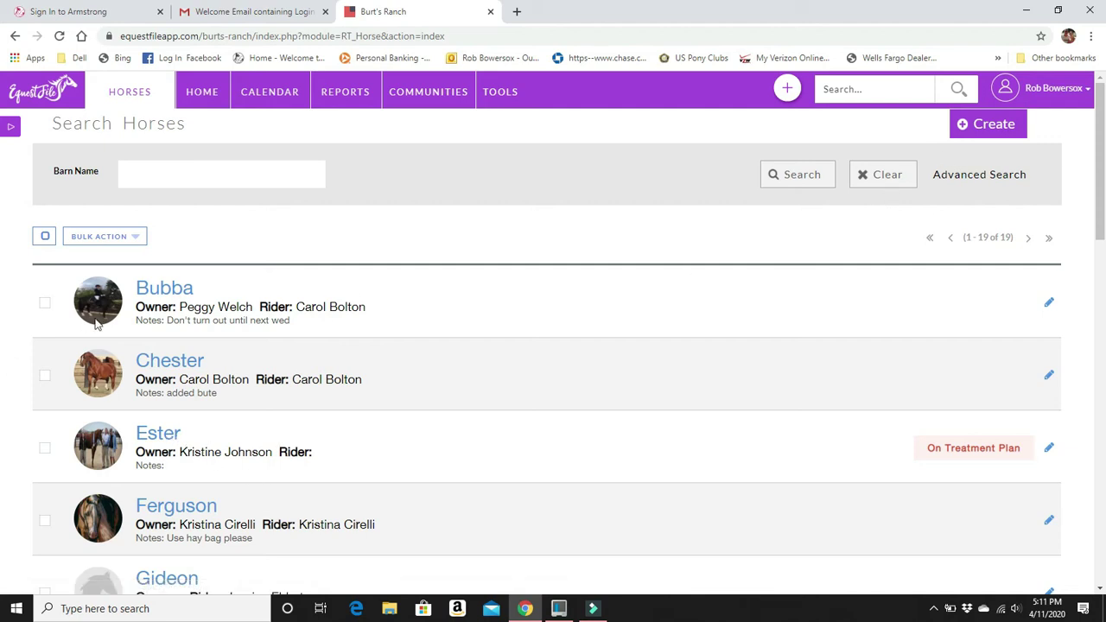
left_click(149, 289)
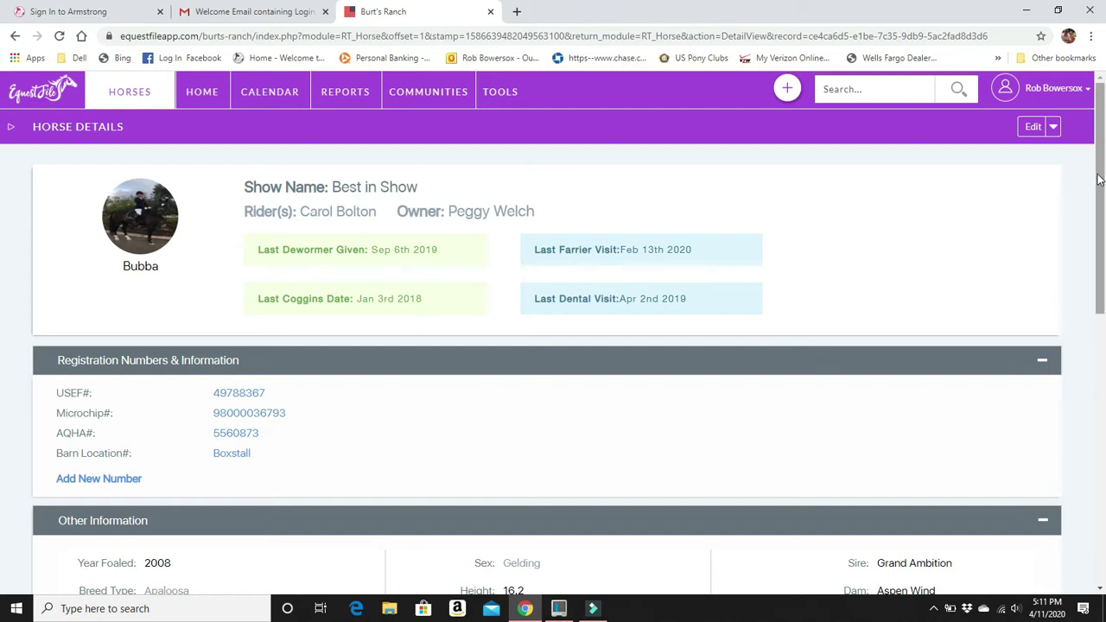
left_click_drag(1101, 181, 1104, 248)
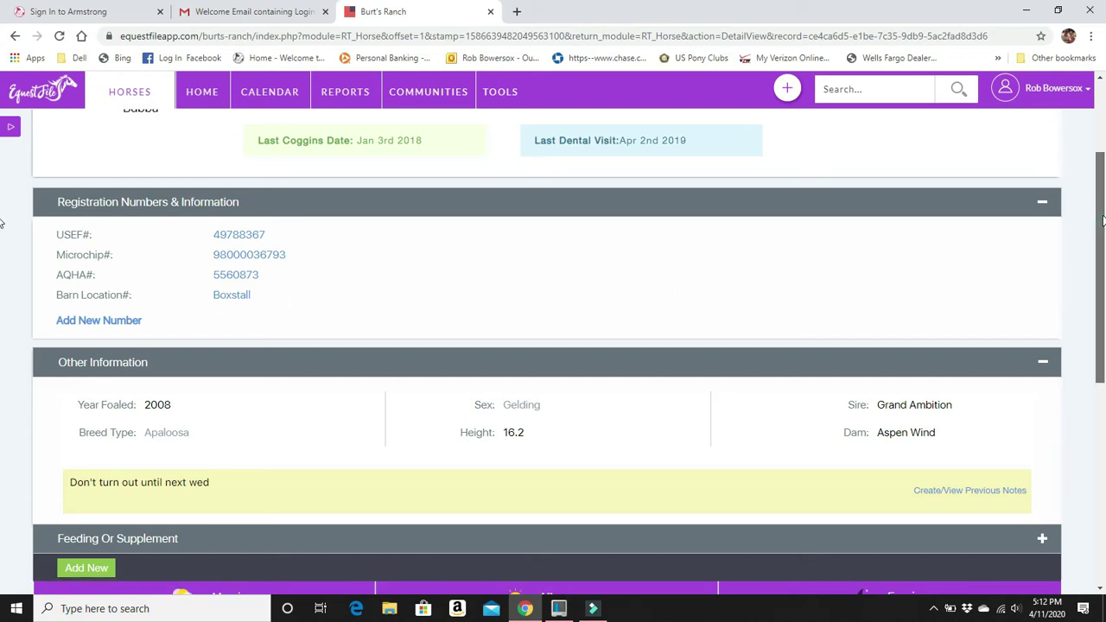
scroll(1102, 224, "down", 2)
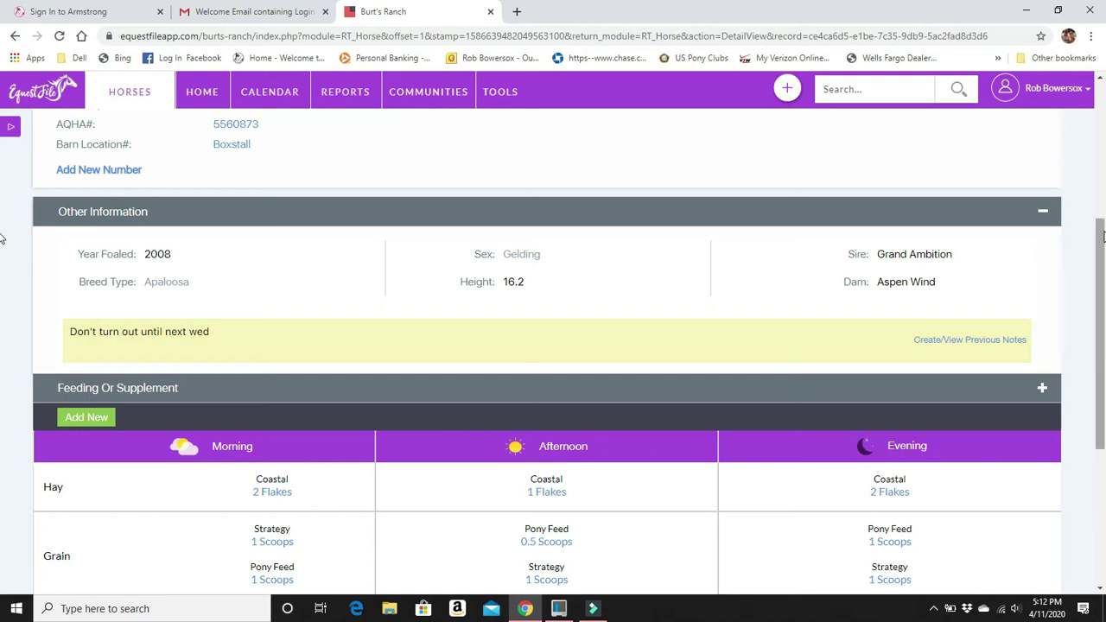
scroll(1, 255, "down", 1)
left_click_drag(1103, 253, 1103, 339)
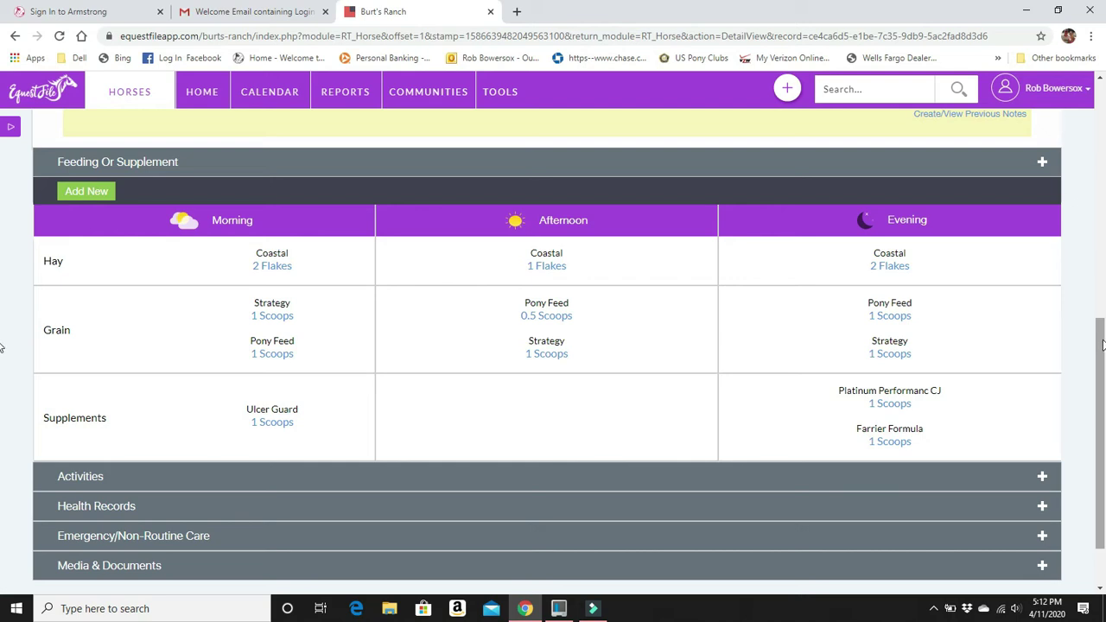
left_click_drag(1102, 345, 1098, 406)
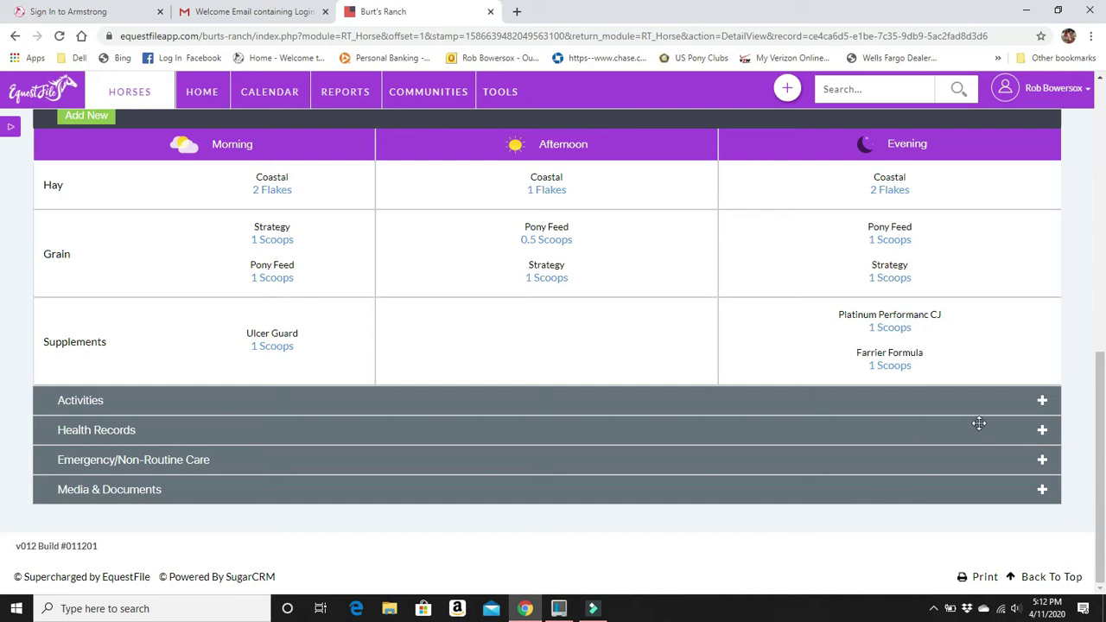
Expand Bubba's health records, view the rabies vaccine entry dated 10/01/2019, and return to the horse's details.
left_click(1042, 431)
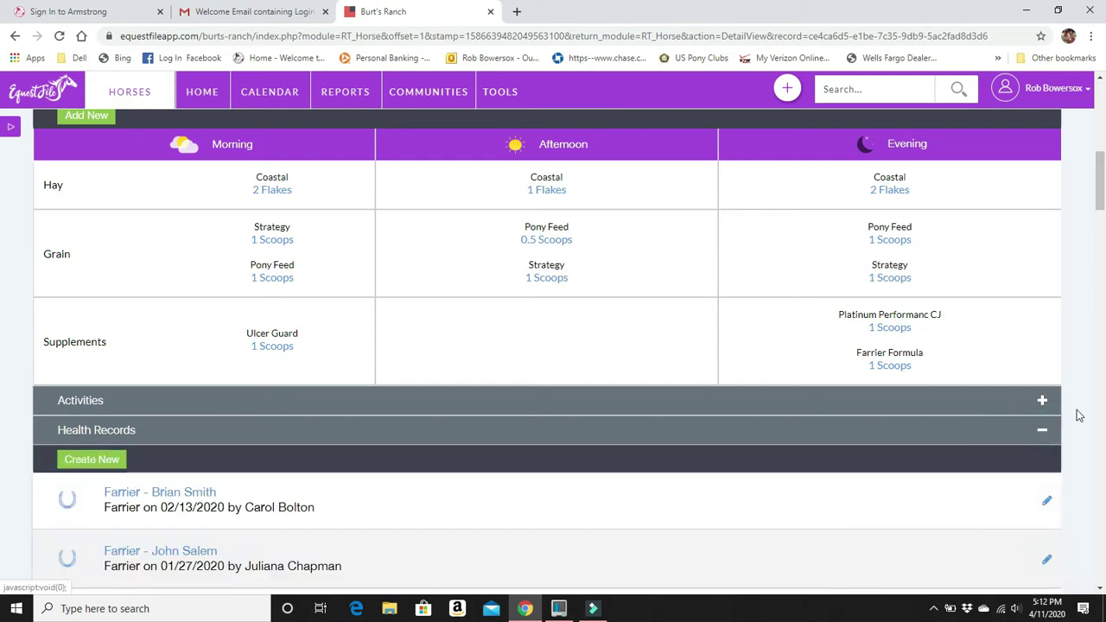
left_click_drag(1100, 202, 1101, 215)
scroll(1100, 216, "down", 4)
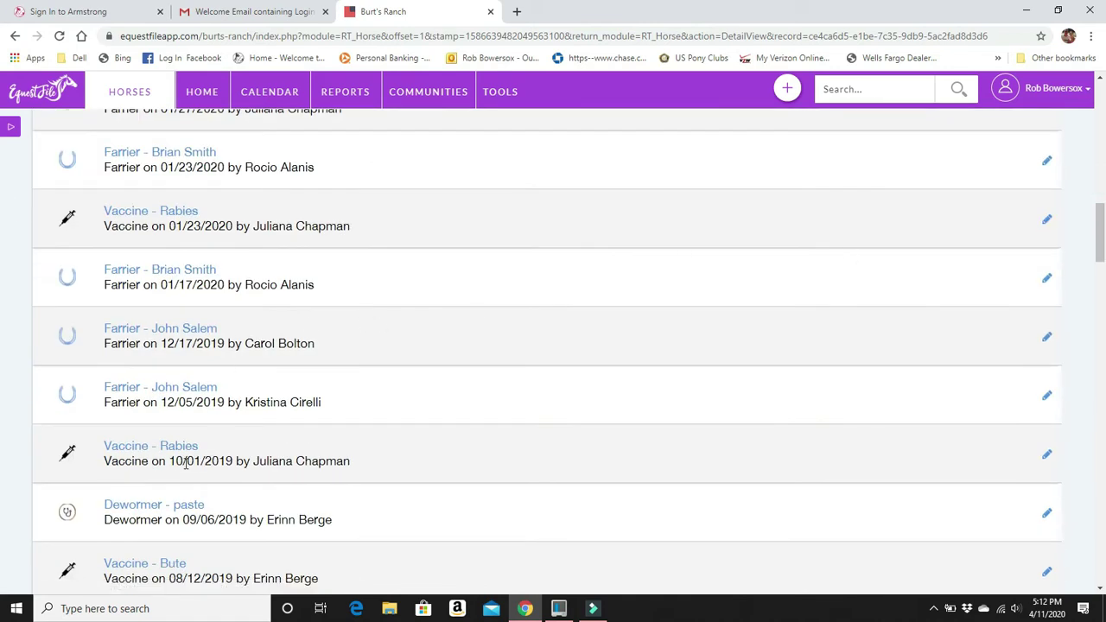
left_click(163, 451)
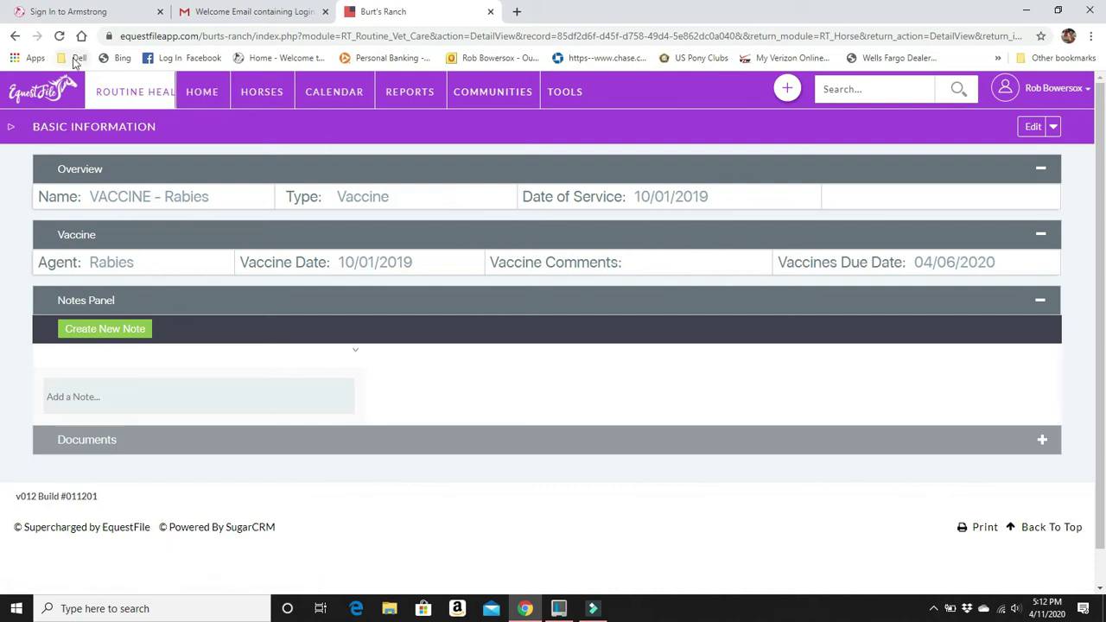
left_click(14, 37)
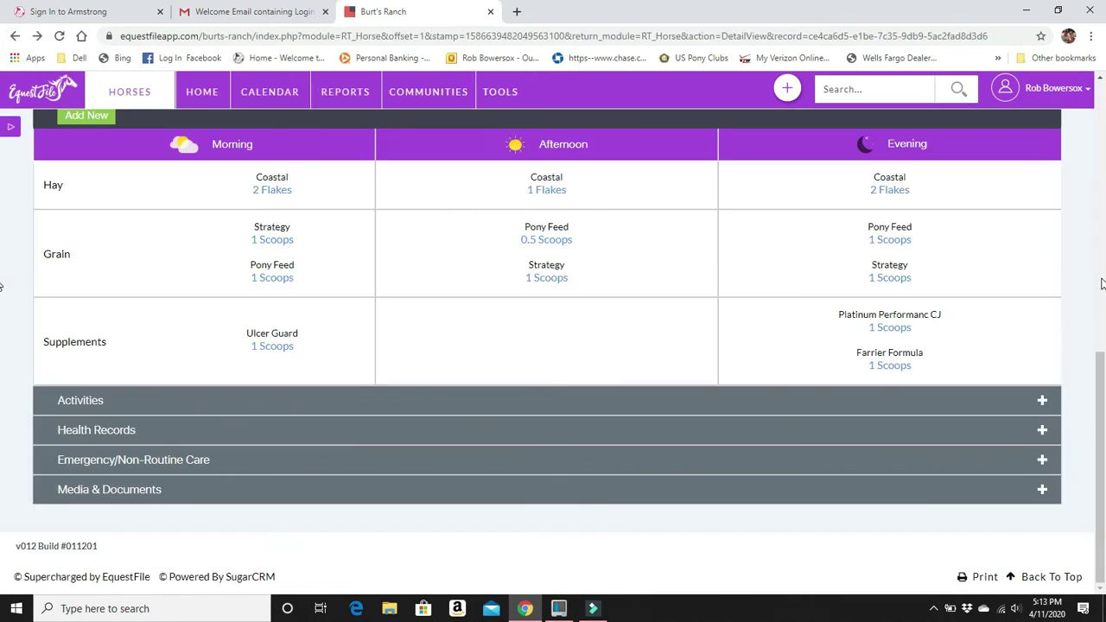
Expand Bubba's Media & Documents section, watch the Training video, and close the player.
left_click(1102, 284)
left_click_drag(1101, 318, 1101, 526)
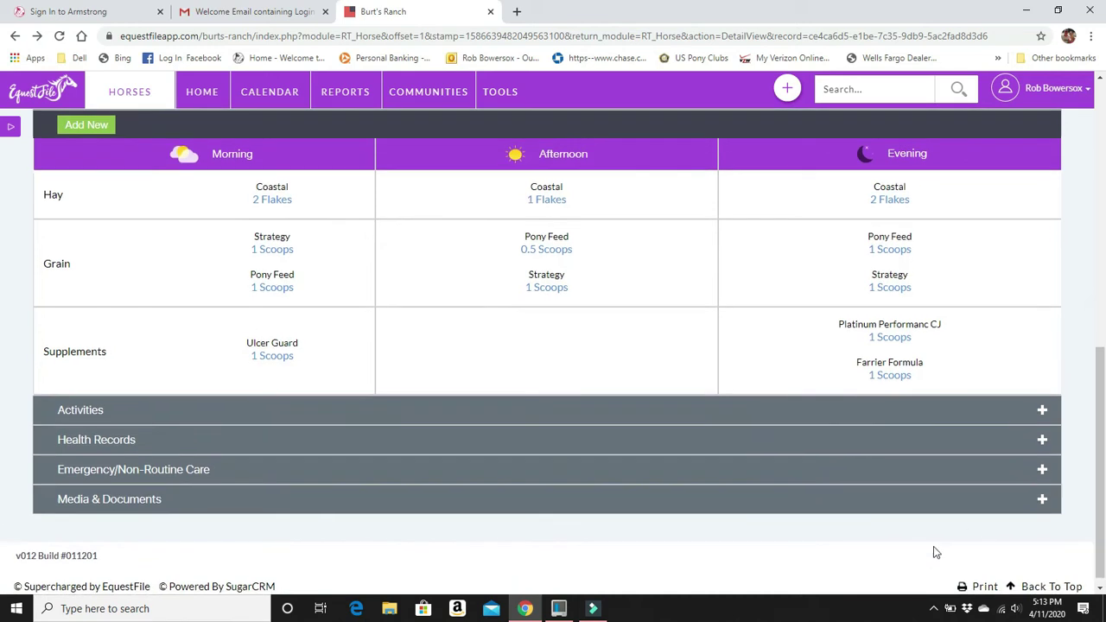
left_click(1042, 501)
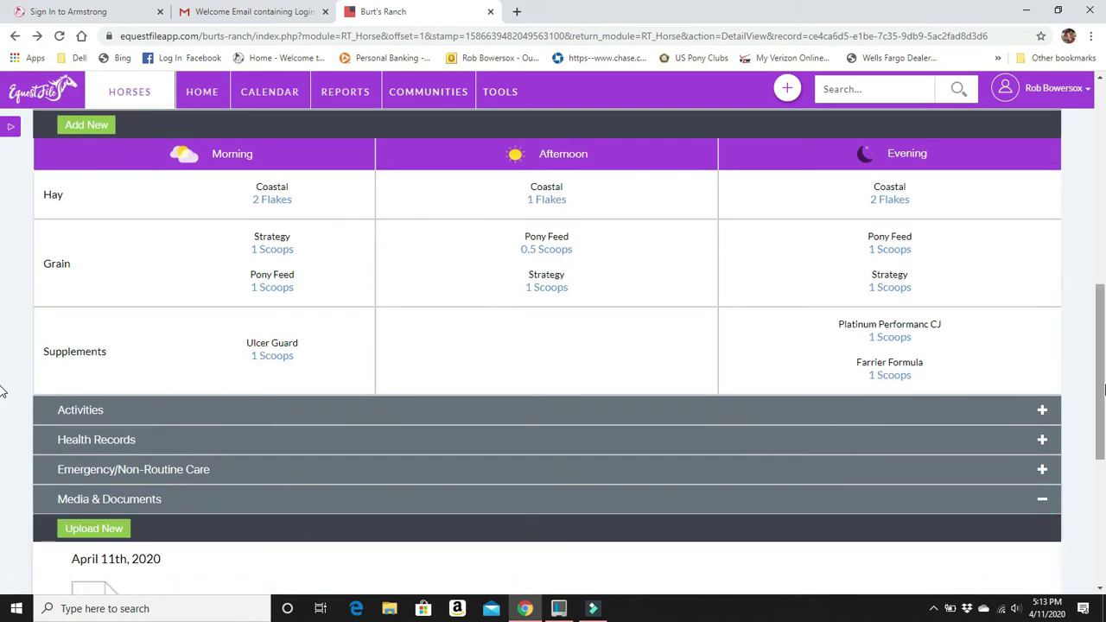
left_click_drag(1102, 380, 1101, 510)
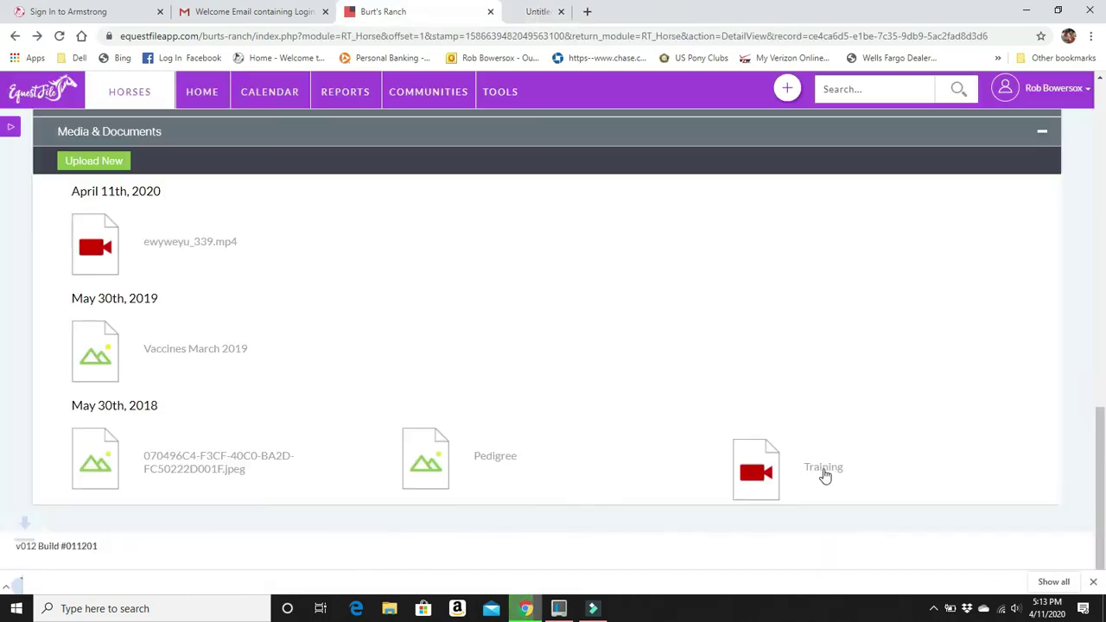
left_click(57, 579)
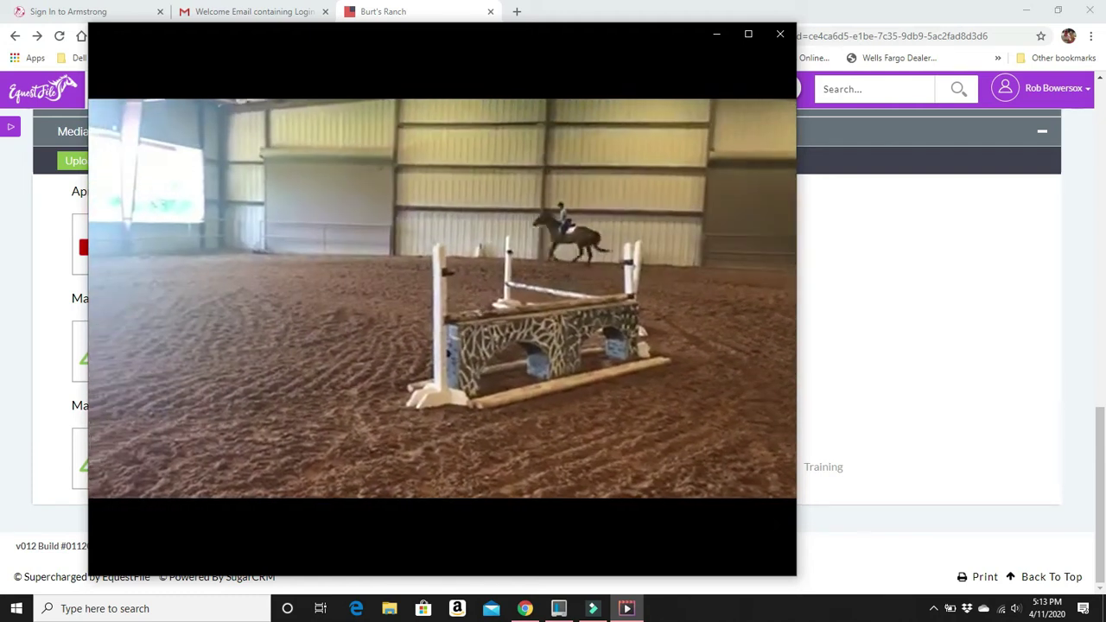
mouse_move(418, 423)
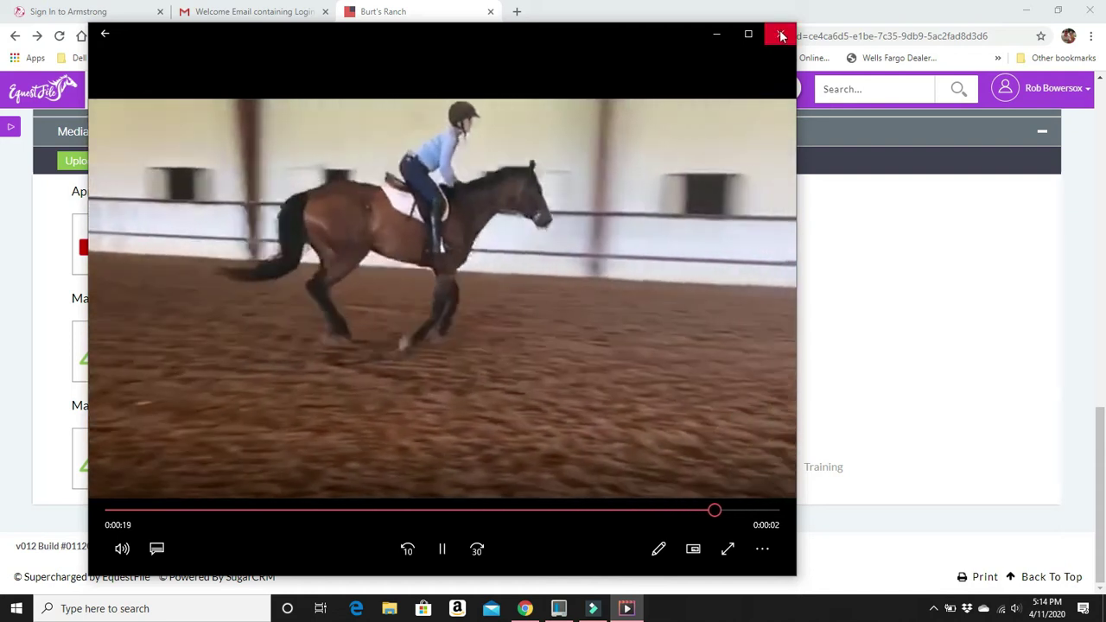
left_click(780, 34)
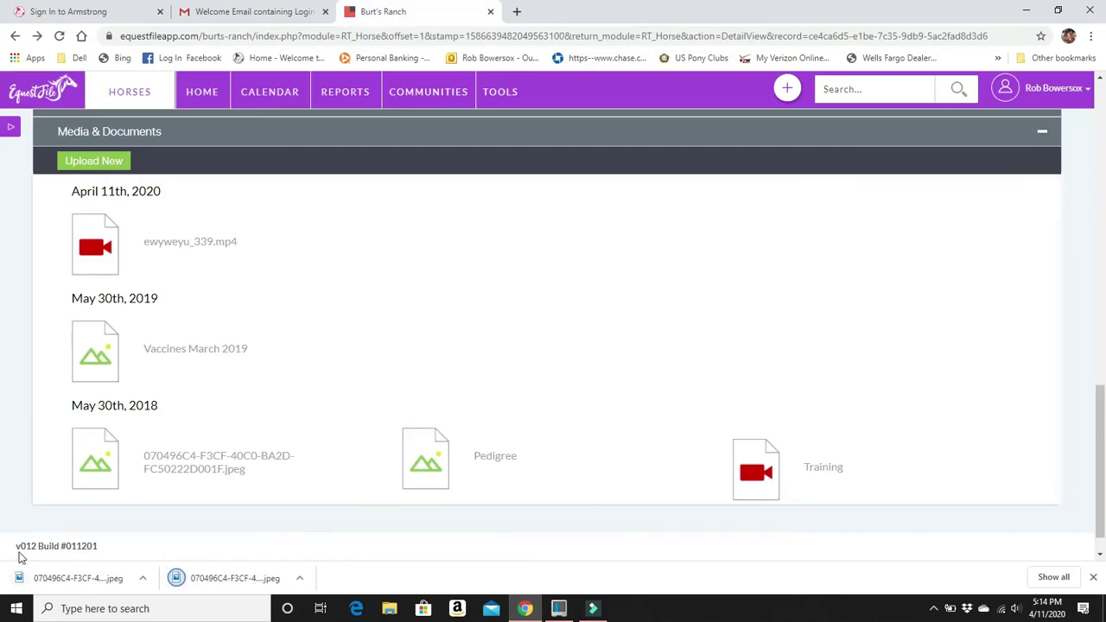
View the downloaded veterinary discharge image and the pedigree image, closing each one after reading.
left_click(60, 587)
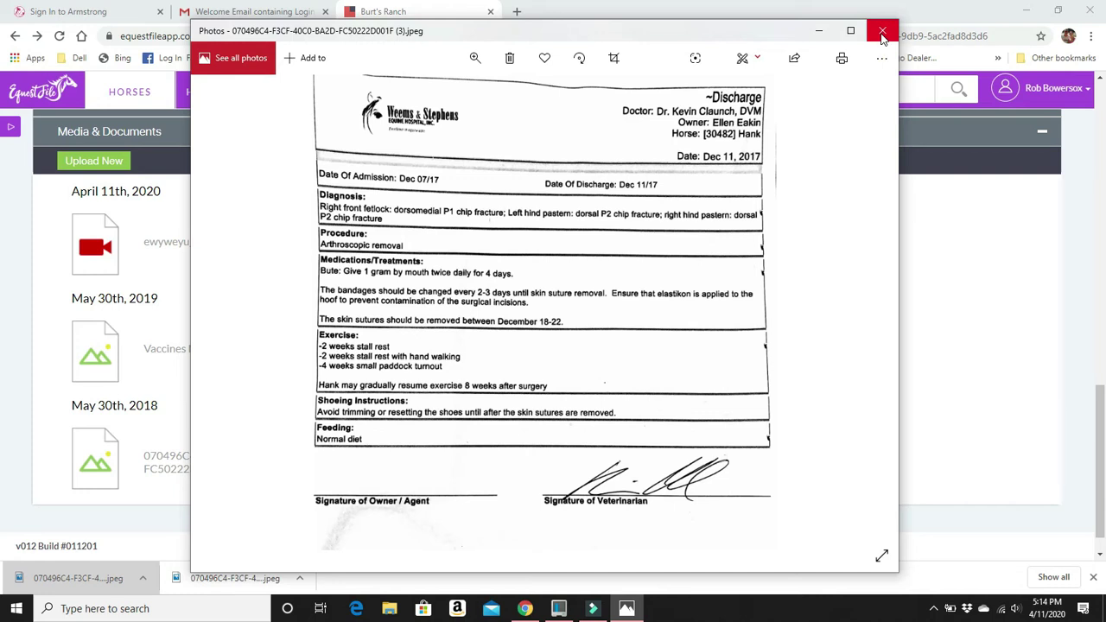
left_click(882, 32)
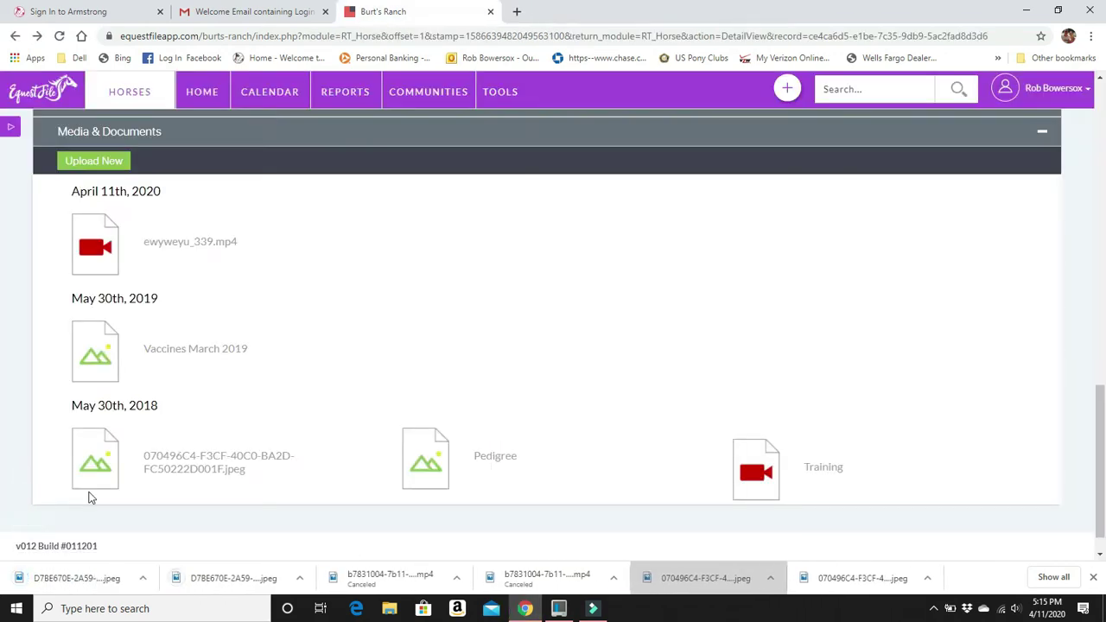
left_click(45, 587)
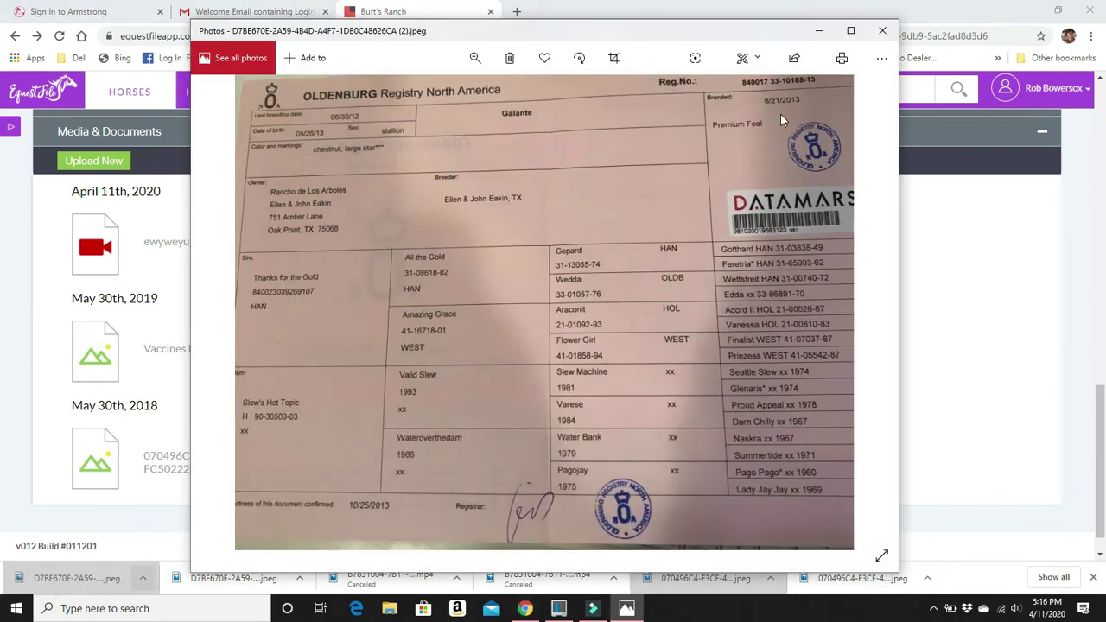
left_click(881, 33)
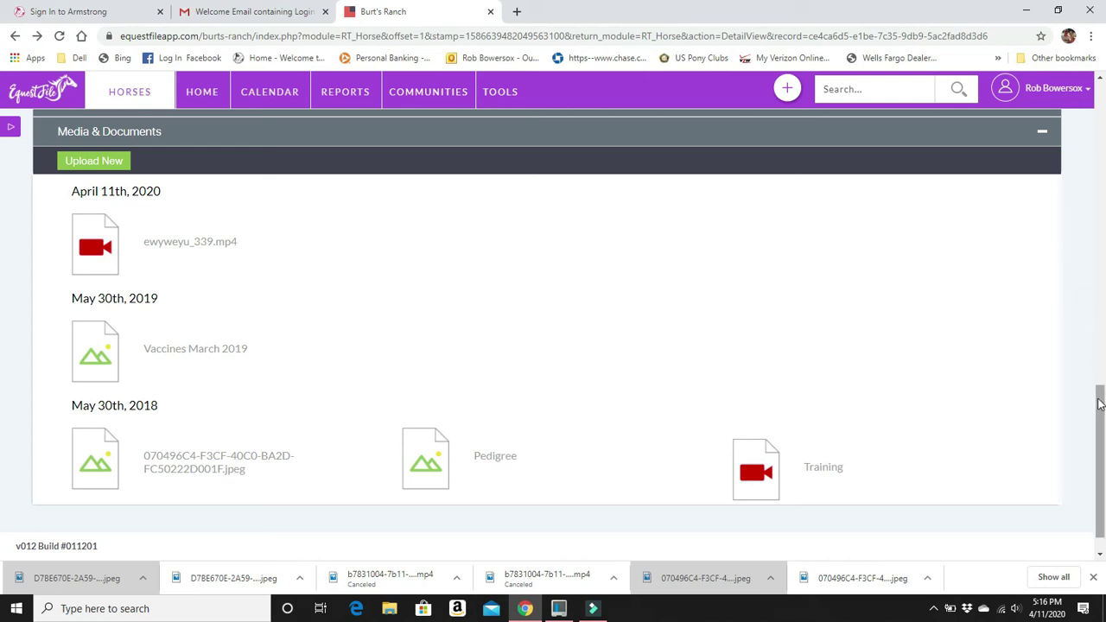
Leave Bubba's record and return to the EquestFile dashboard.
left_click_drag(1100, 405, 1081, 259)
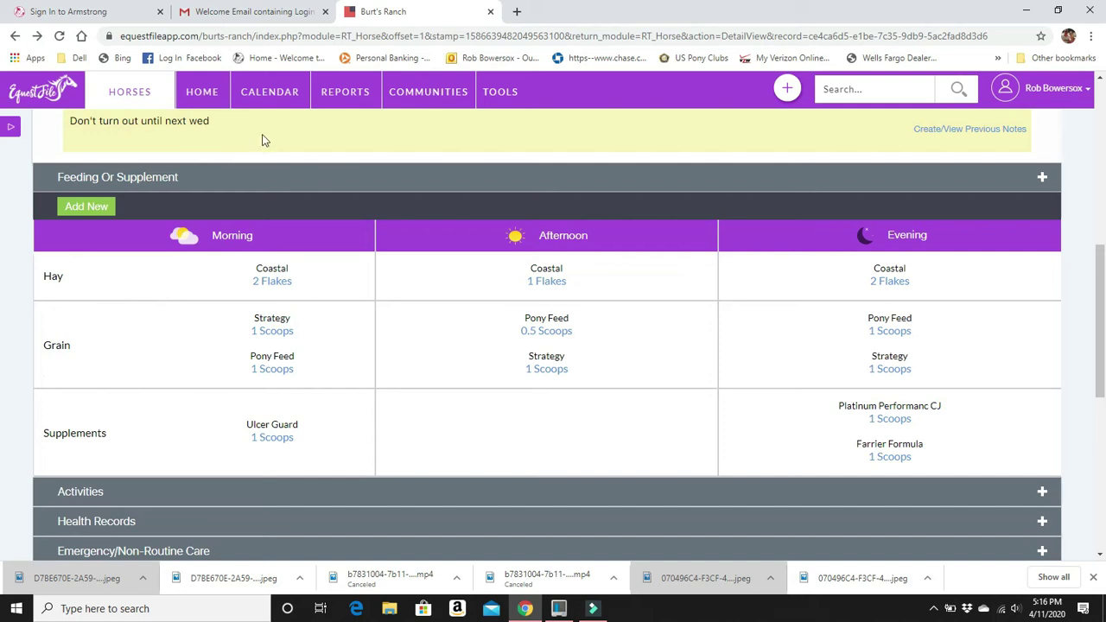
left_click(202, 95)
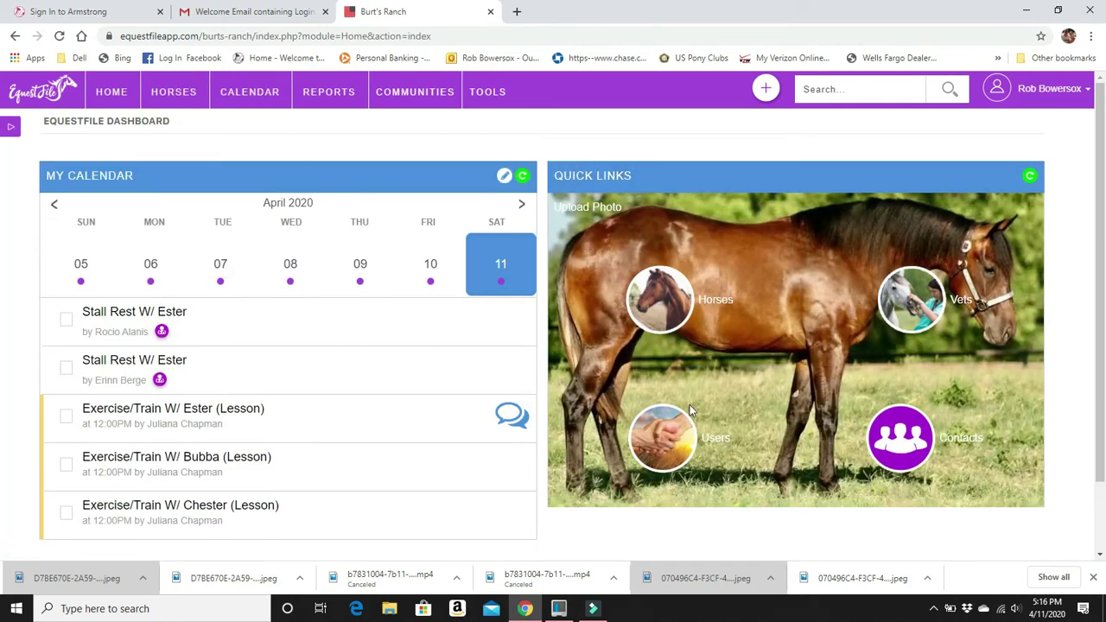
Open the ranch's users list, read through the barn owner's user record, and return to the dashboard.
left_click(658, 456)
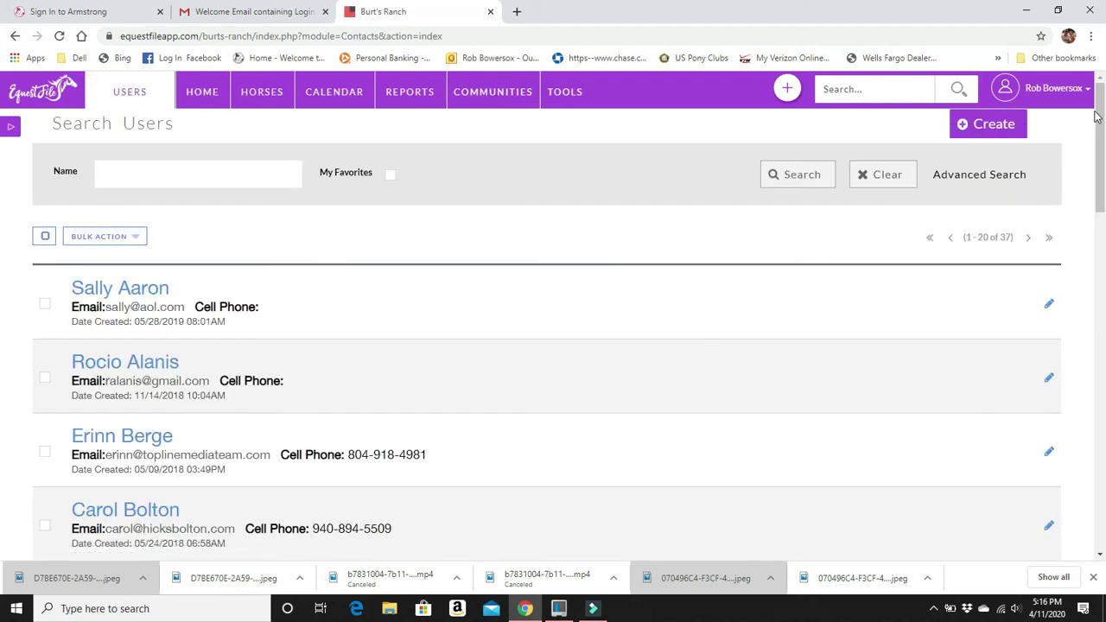
left_click_drag(1097, 117, 1102, 205)
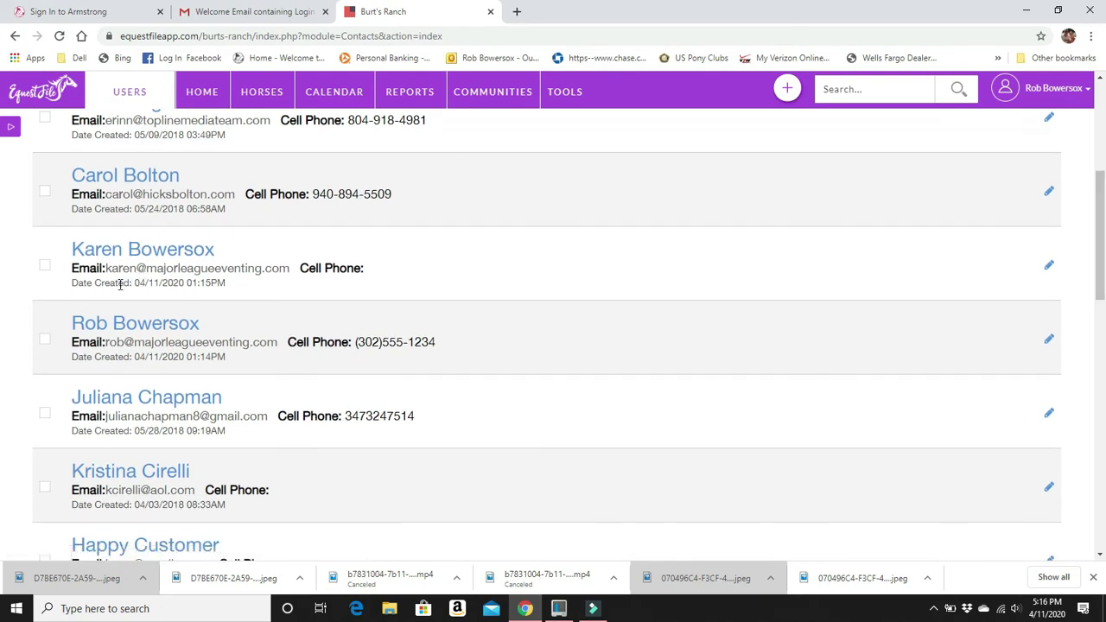
left_click(162, 253)
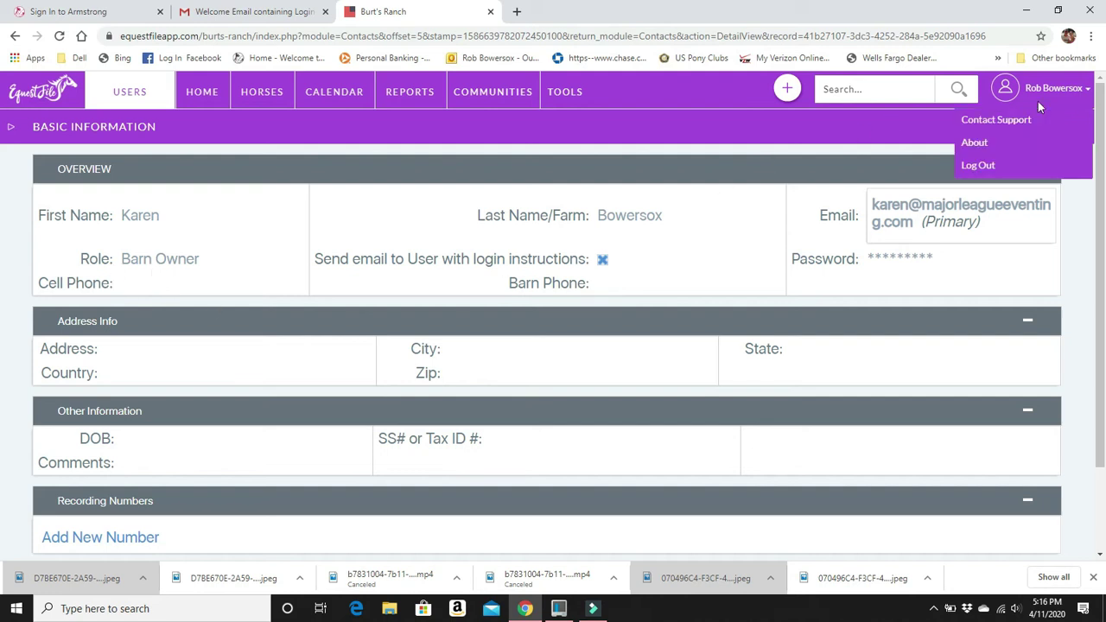
left_click_drag(1095, 121, 1097, 244)
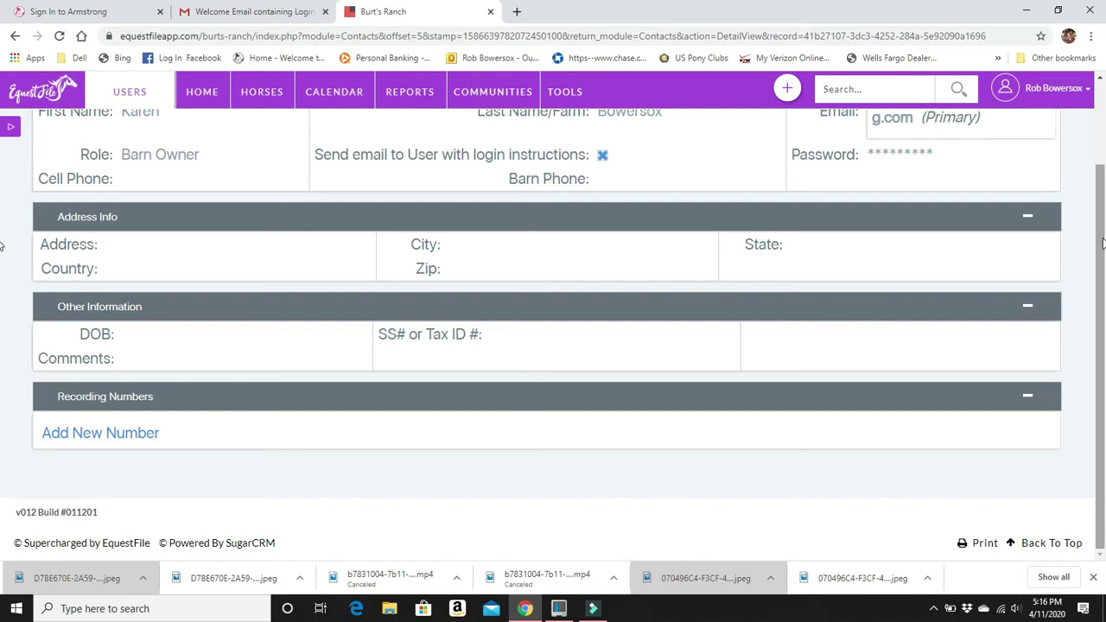
left_click_drag(1102, 244, 1101, 140)
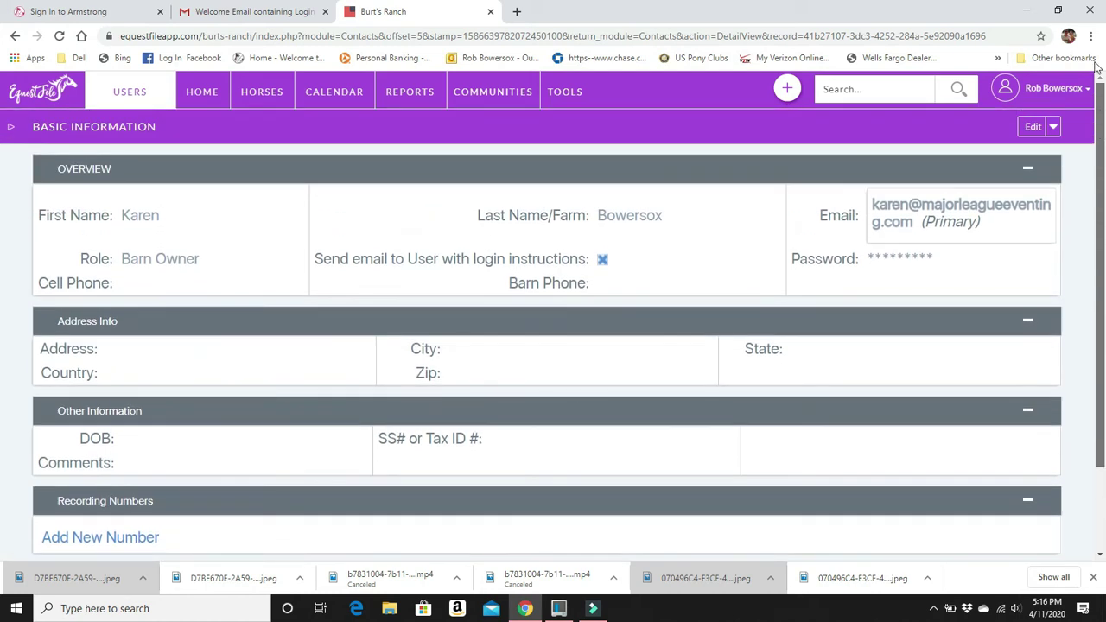
left_click_drag(1097, 95, 1097, 90)
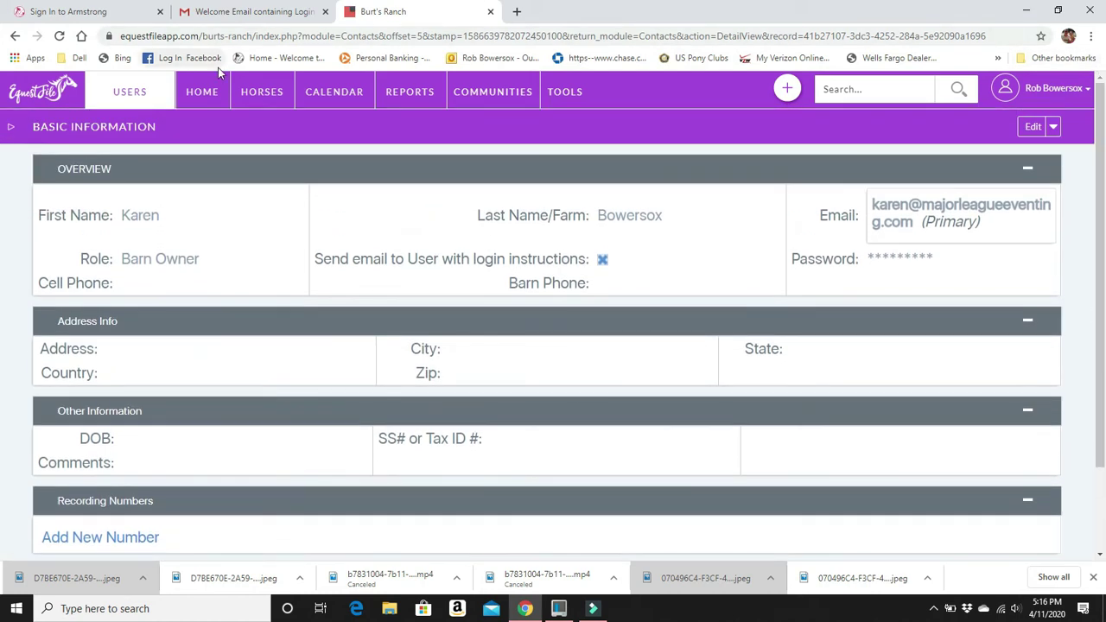
left_click(203, 93)
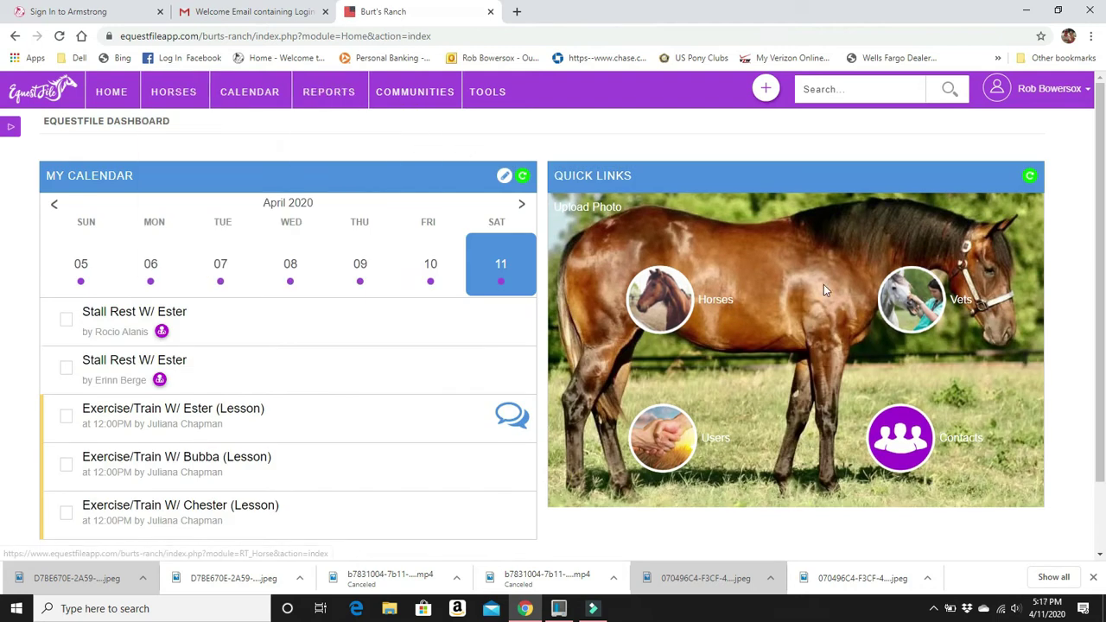
Browse the ranch's vets list, open the first vet's record for editing to view its fields, and return to the dashboard.
left_click(924, 301)
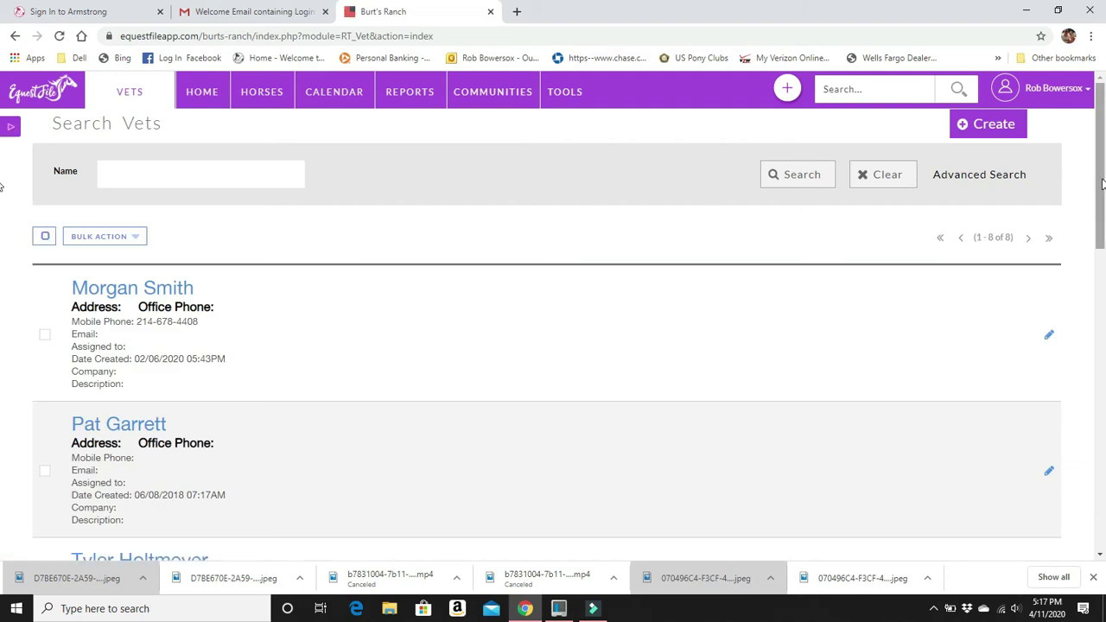
left_click_drag(1101, 184, 1102, 220)
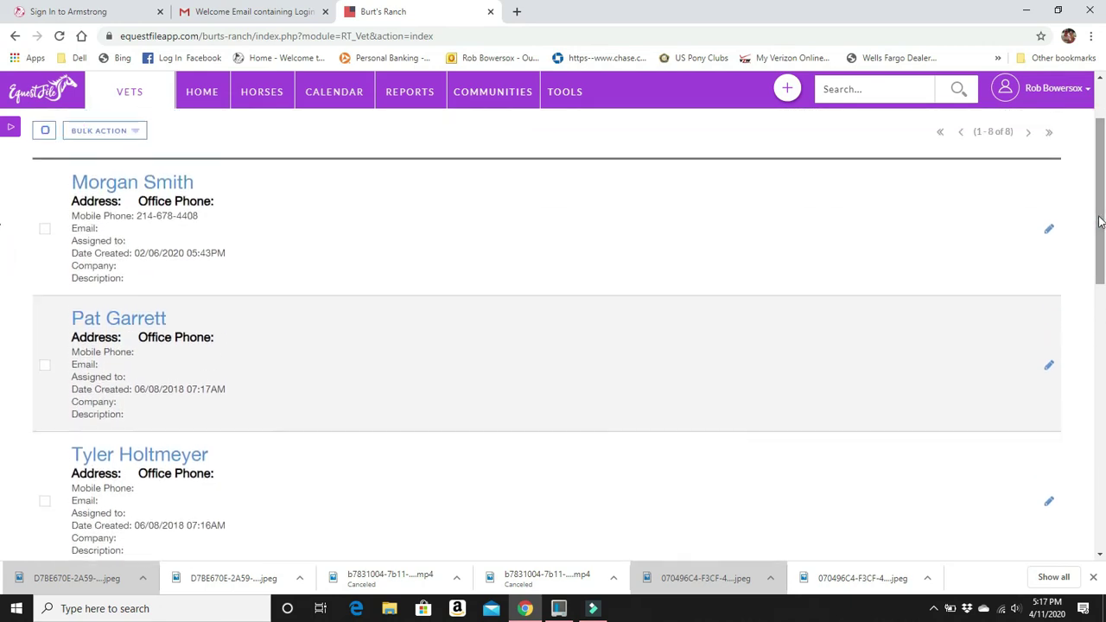
left_click(1048, 232)
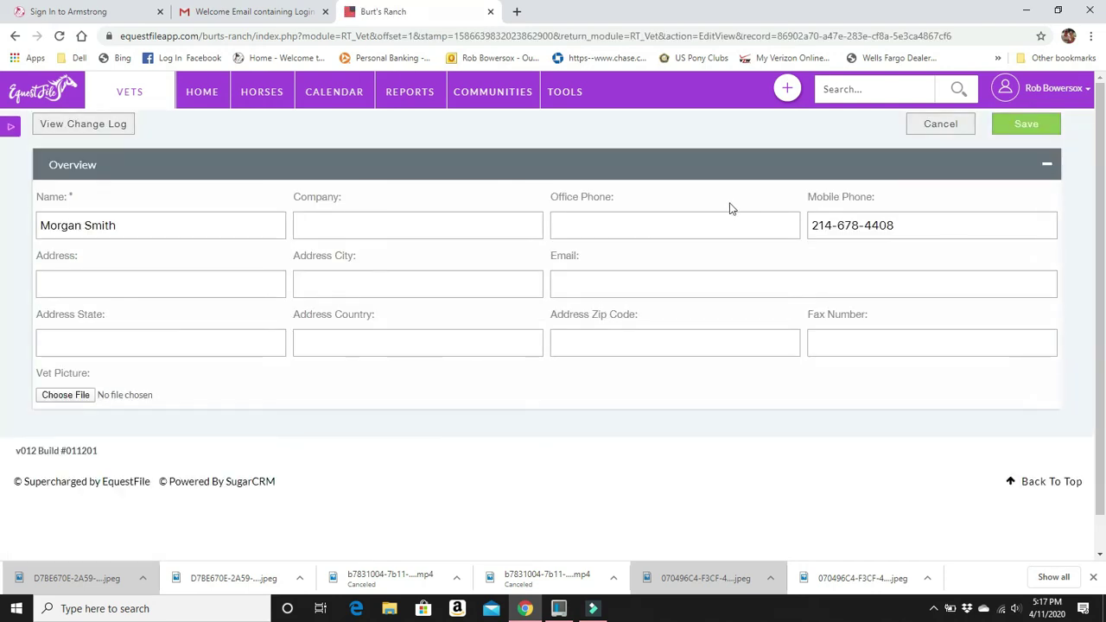
left_click(208, 100)
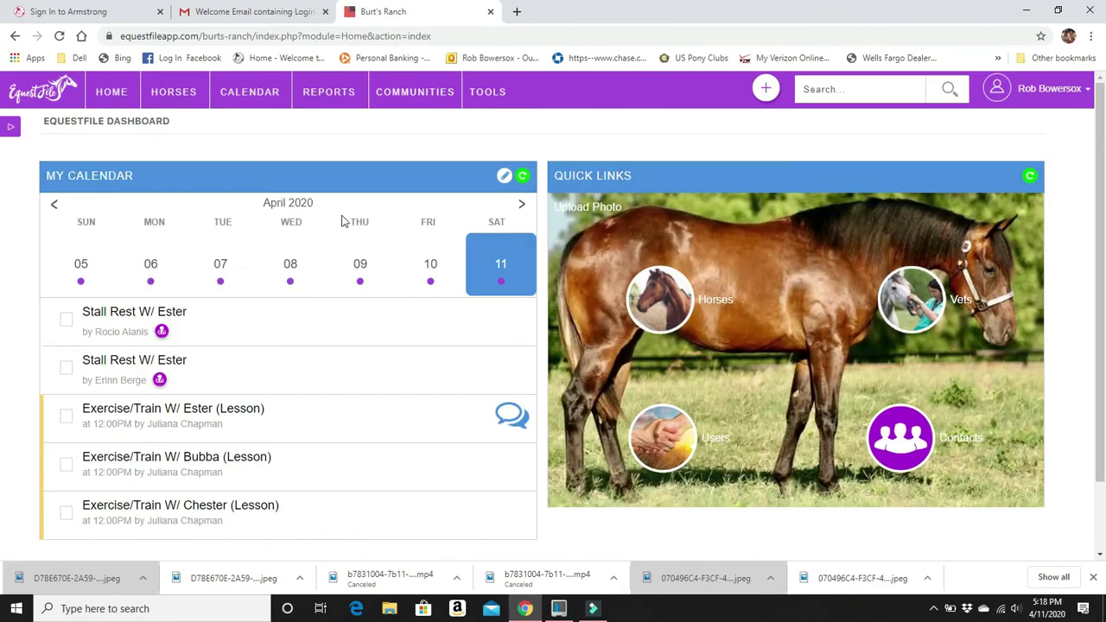
View the blank form for adding a new horse and the first page of the Emergency/Non-Routine Care entry.
left_click(765, 88)
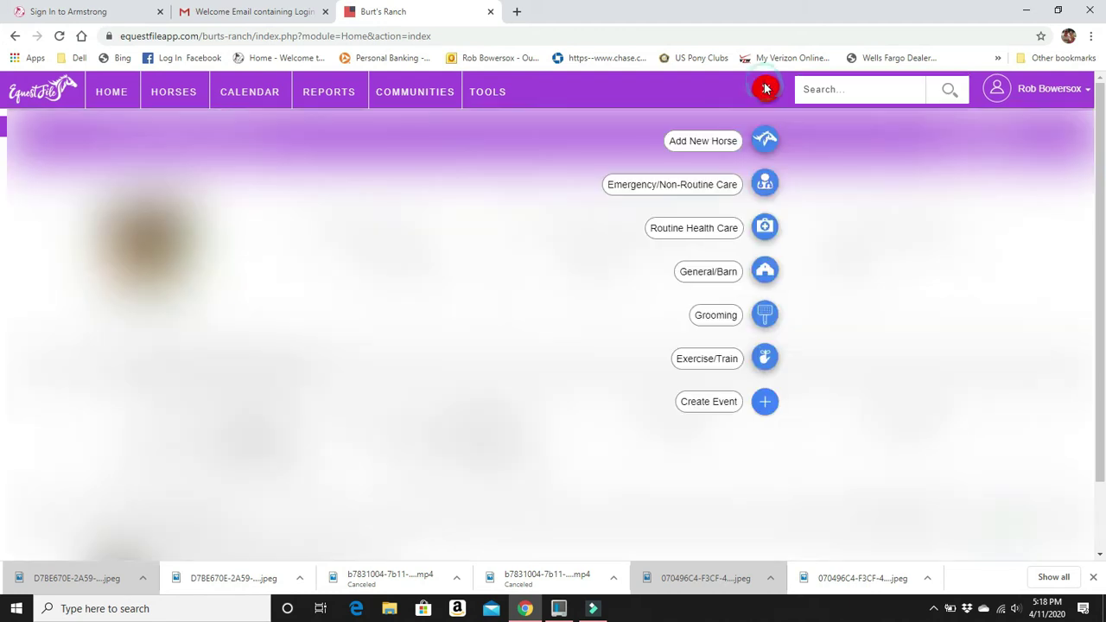
left_click(765, 141)
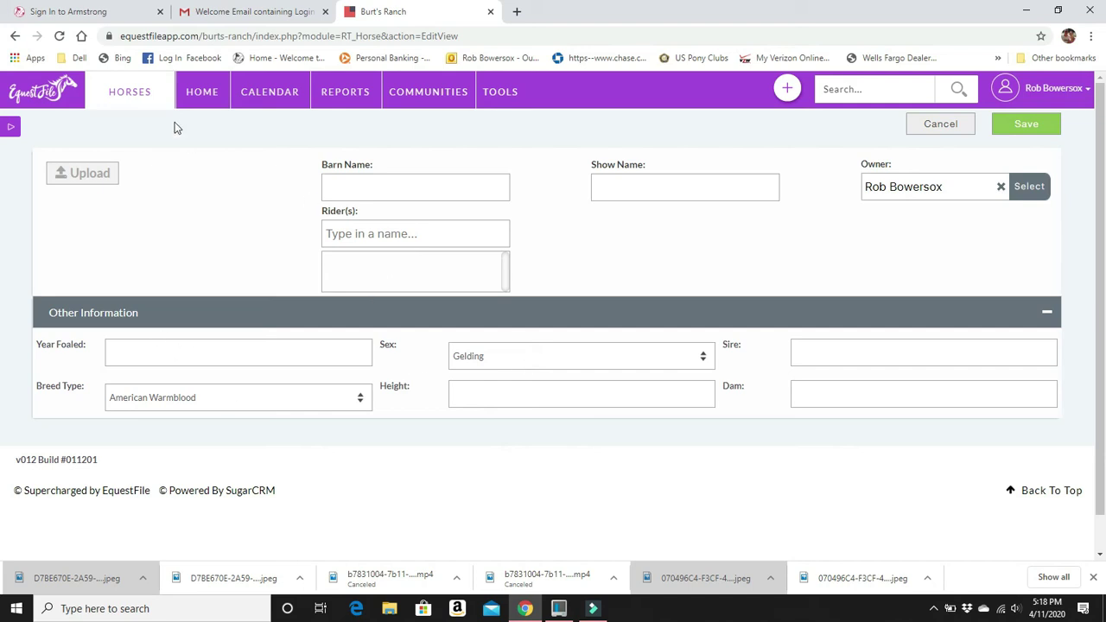
left_click(782, 91)
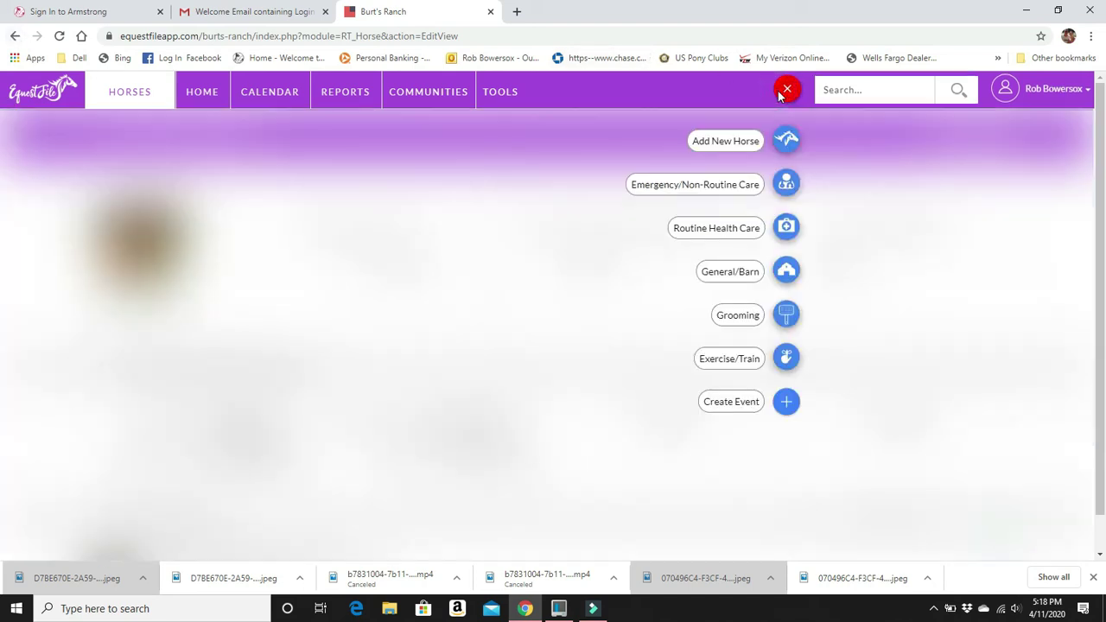
left_click(787, 182)
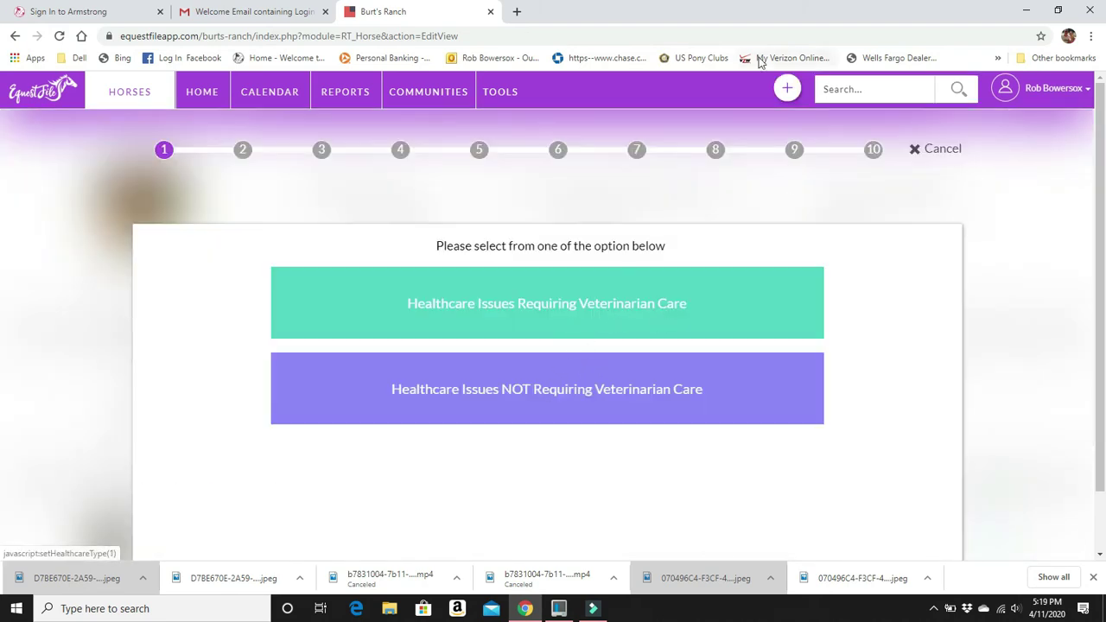
View the horse selection page of the Routine Health Care entry and leave it without choosing a horse.
left_click(786, 87)
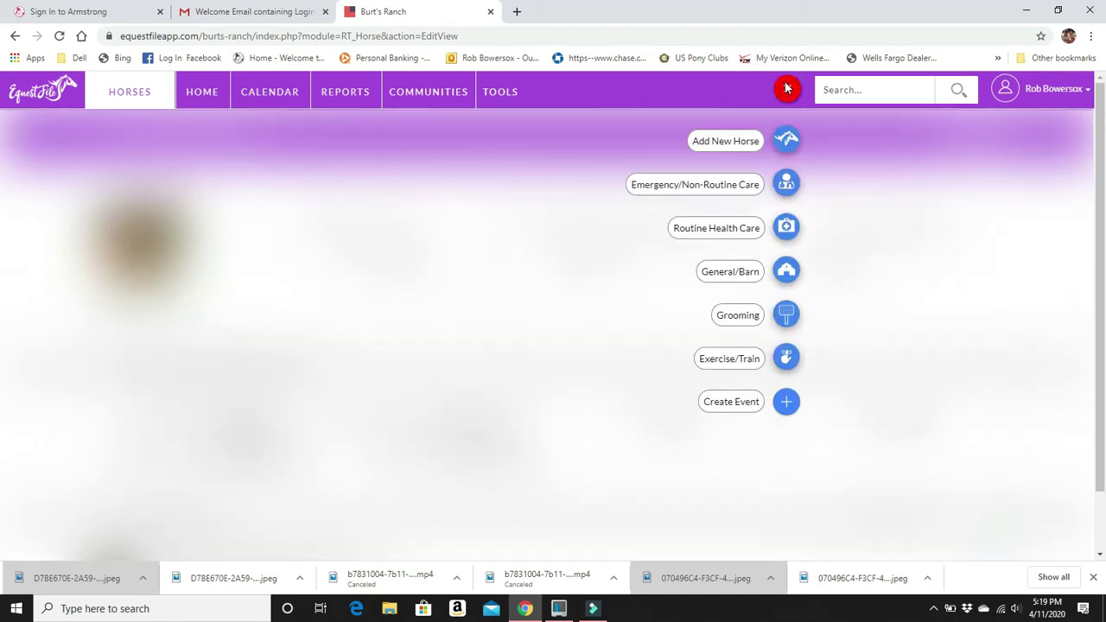
left_click(782, 229)
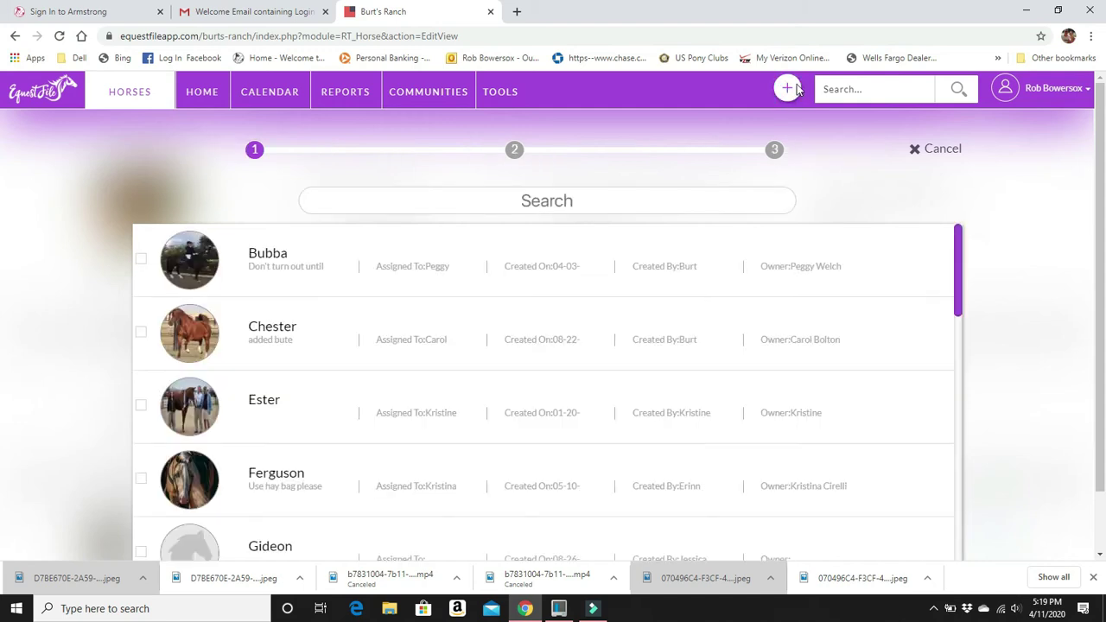
left_click(789, 89)
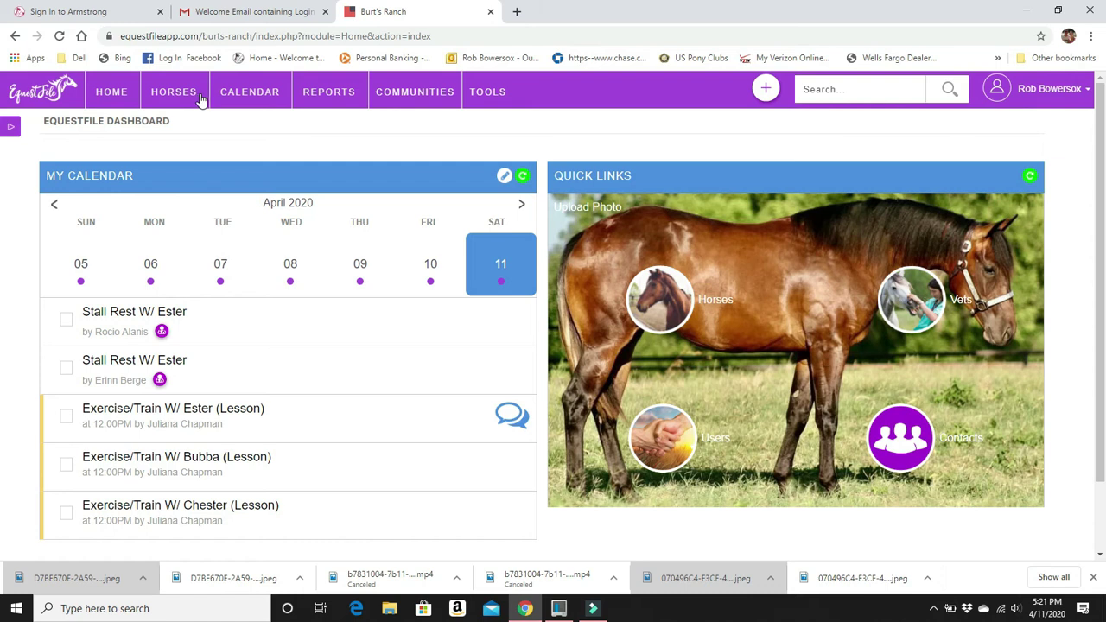
Start an Exercise/Train entry and schedule it for each day from April 12 through April 17, 2020.
left_click(764, 91)
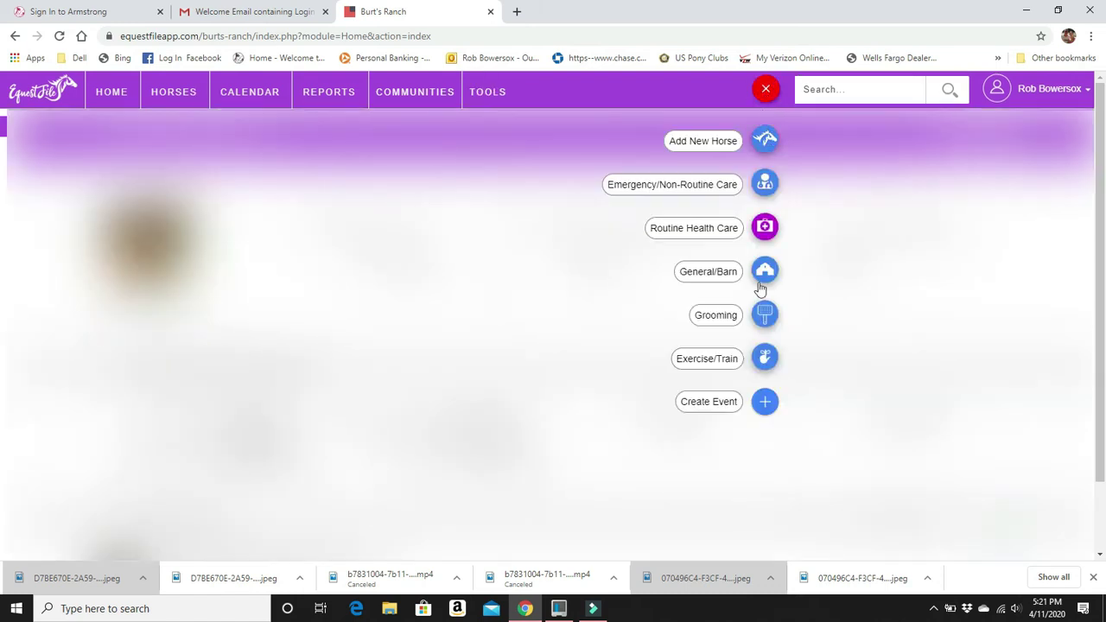
left_click(765, 360)
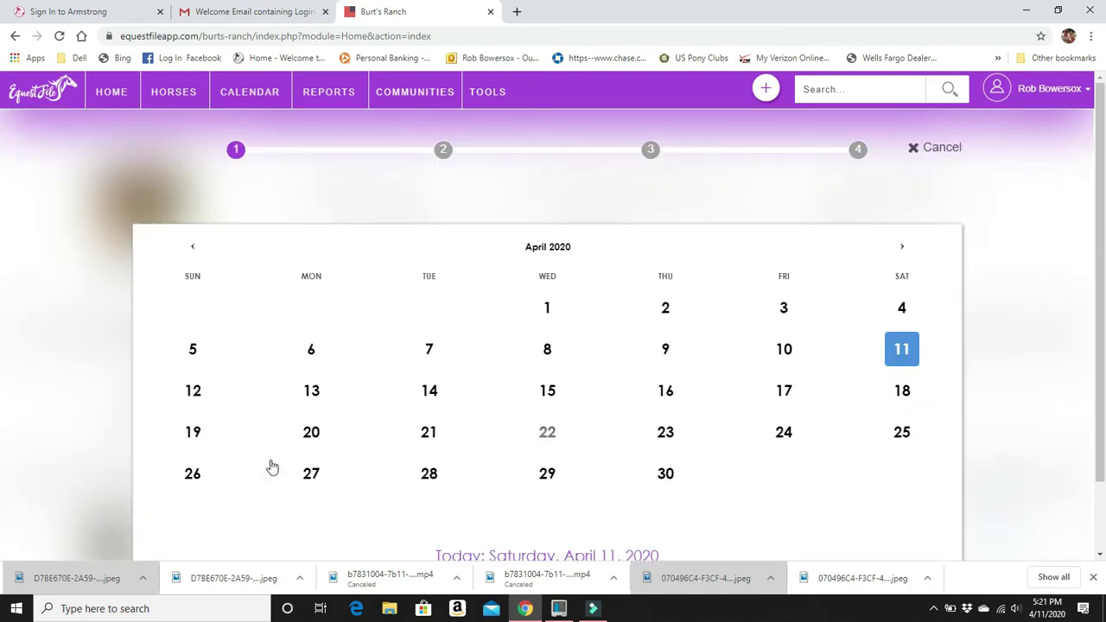
left_click(193, 396)
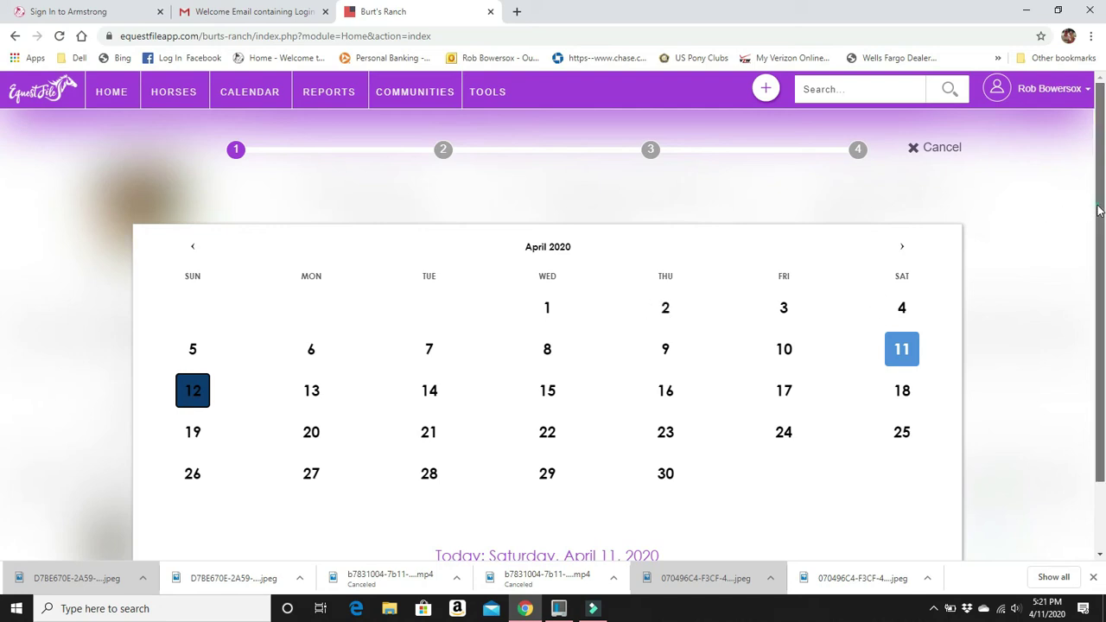
scroll(1097, 210, "down", 1)
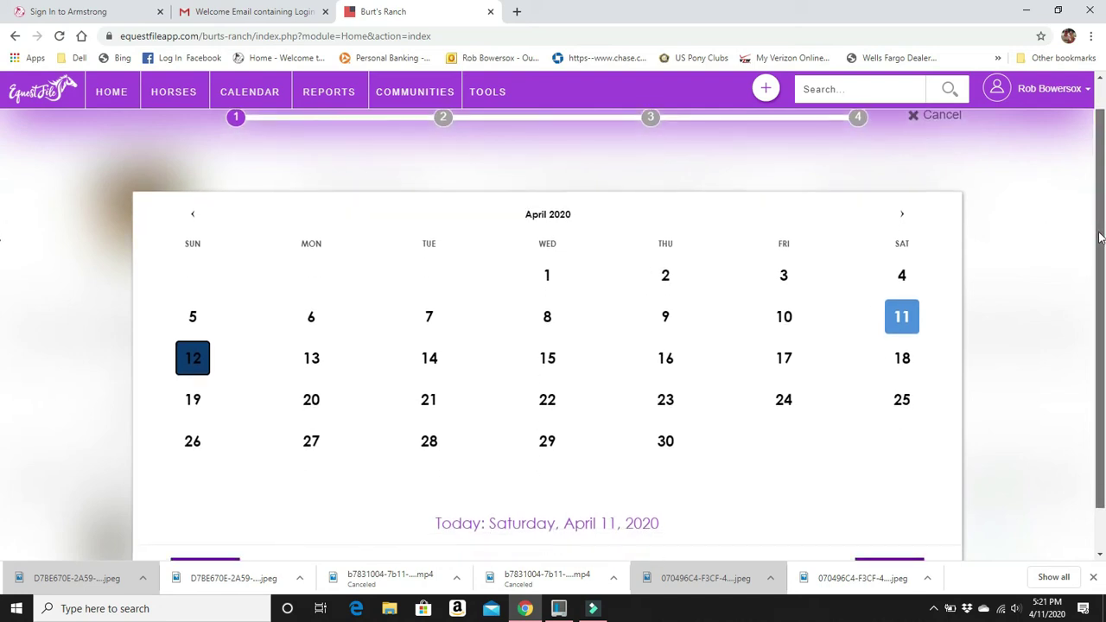
left_click(317, 343)
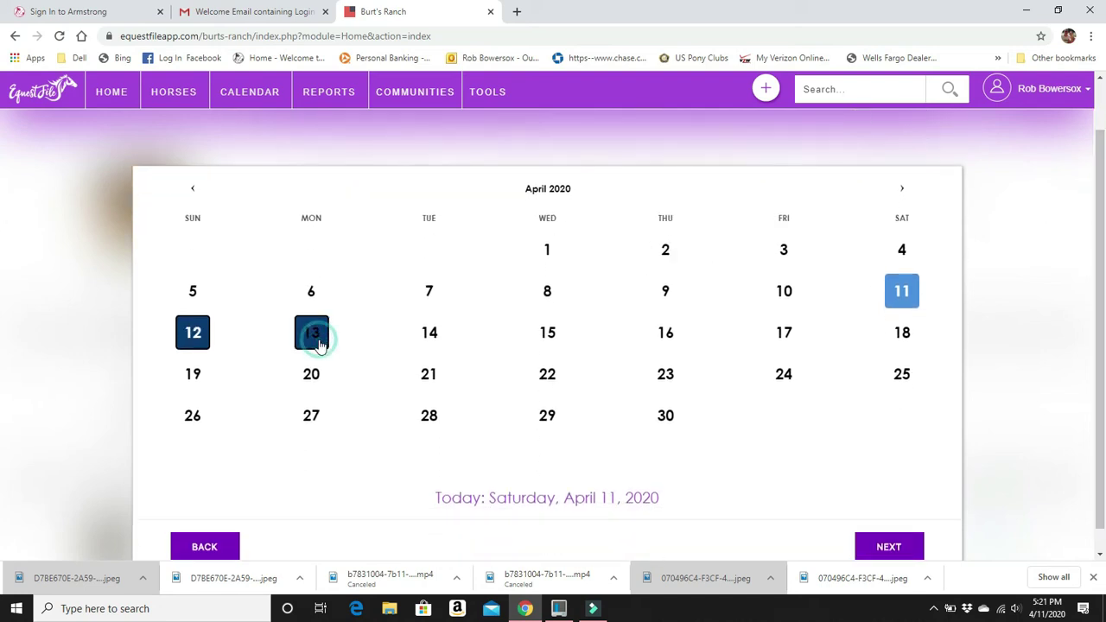
left_click(430, 333)
left_click(550, 331)
left_click(665, 330)
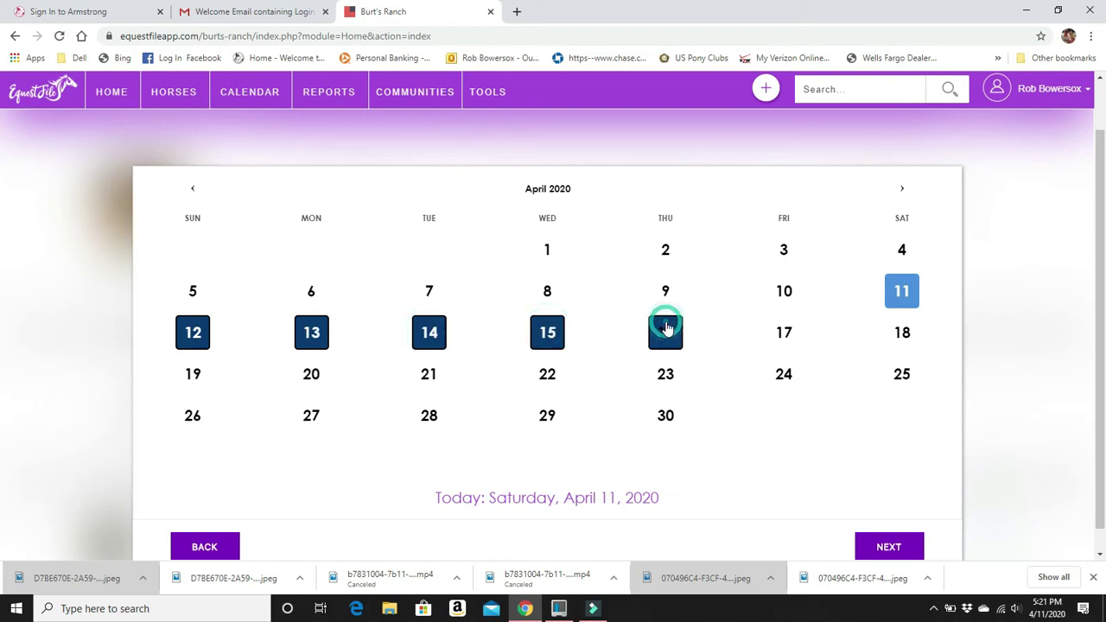
left_click(791, 332)
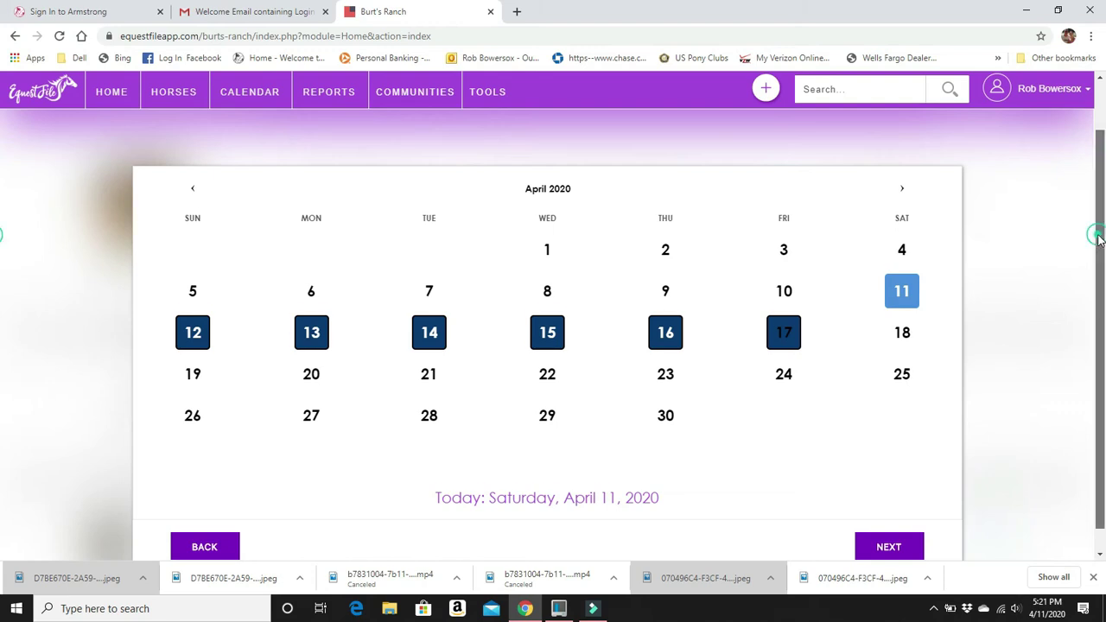
scroll(1097, 238, "down", 1)
left_click(889, 513)
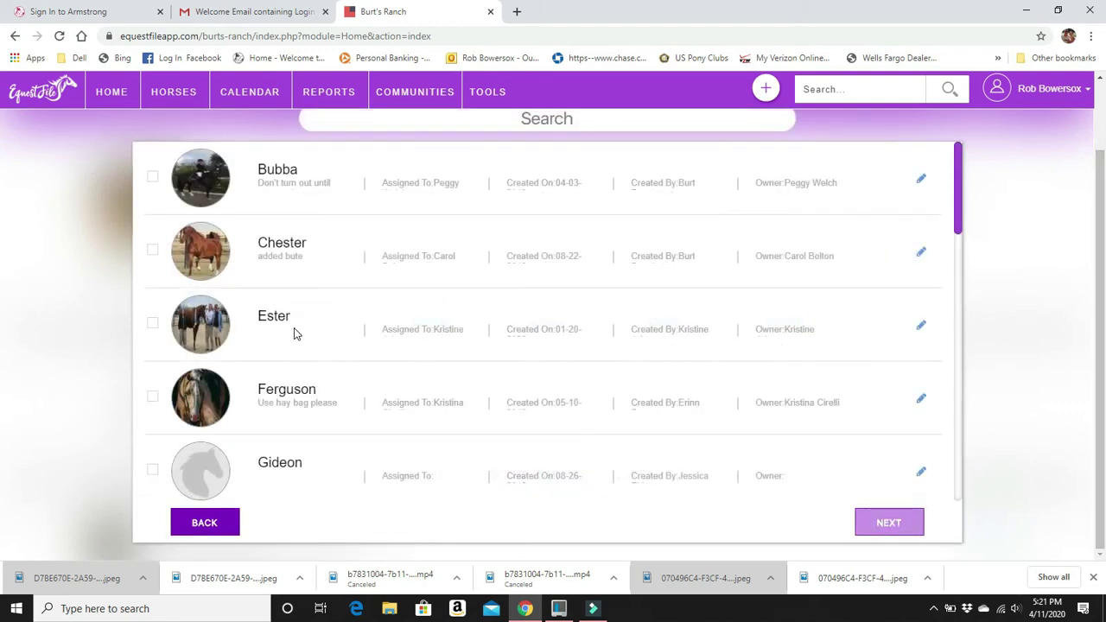
Select Chester for Dressage training, assign it to the barn owner, and save the Exercise/Train entry.
left_click(152, 250)
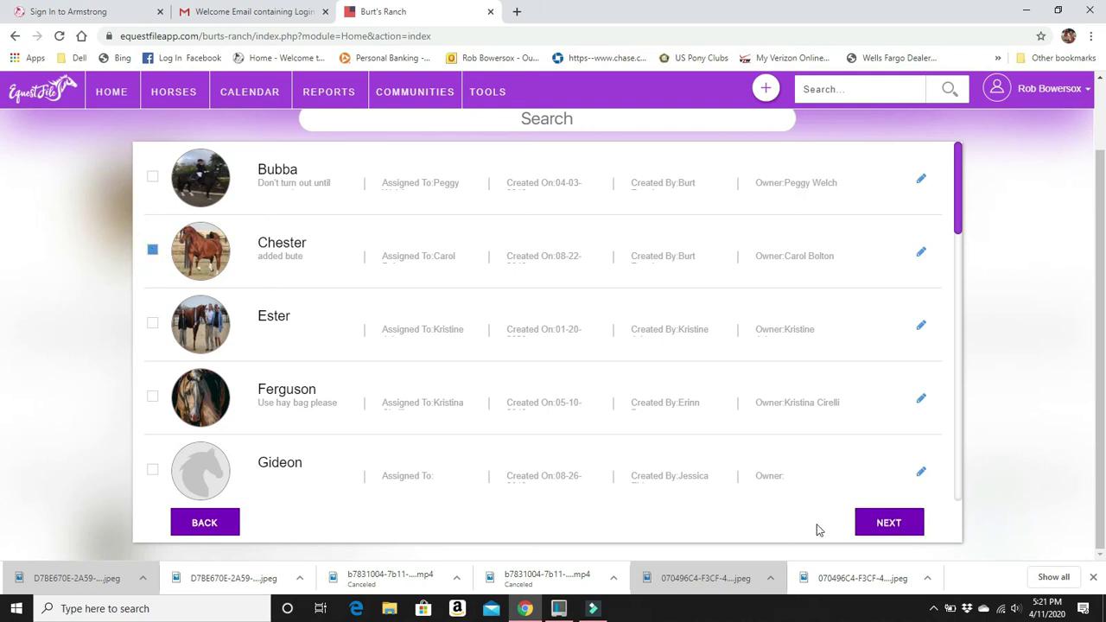
left_click(877, 524)
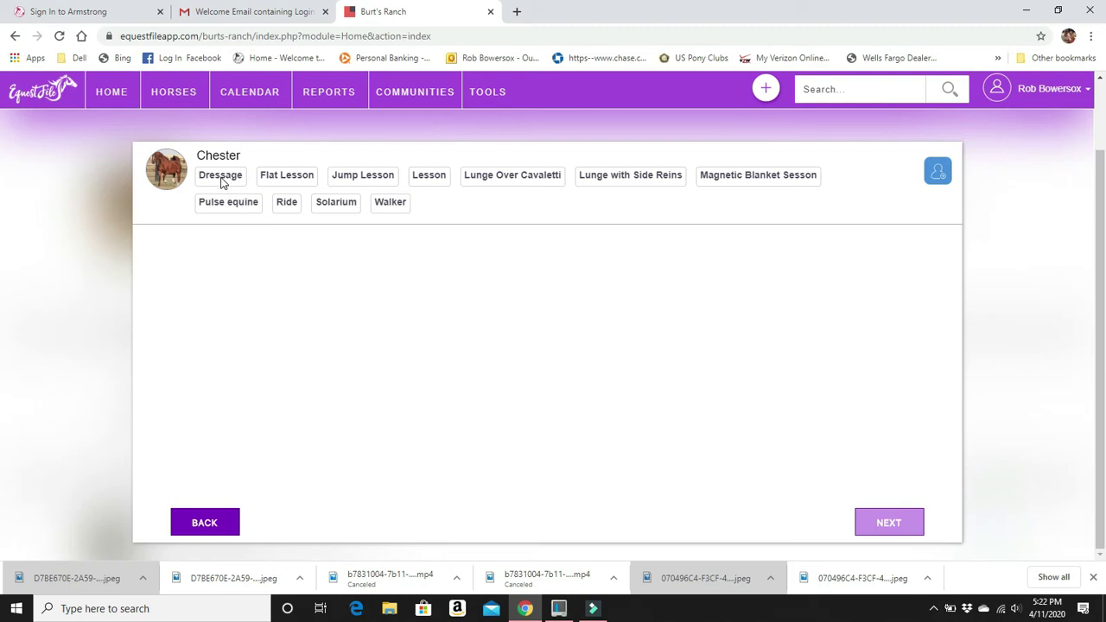
left_click(221, 176)
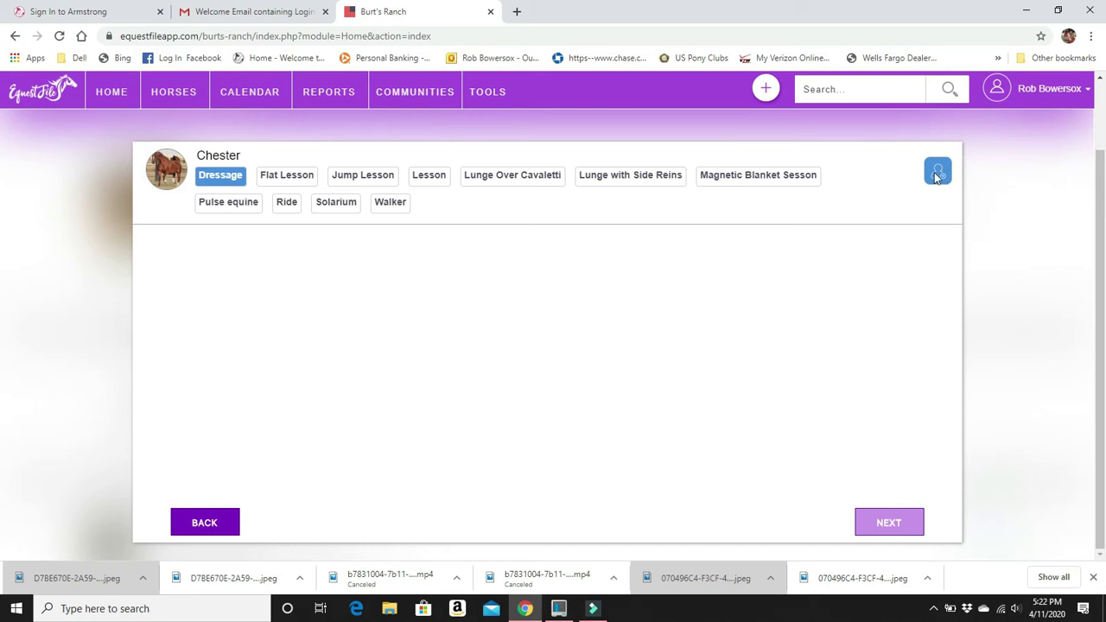
left_click(936, 173)
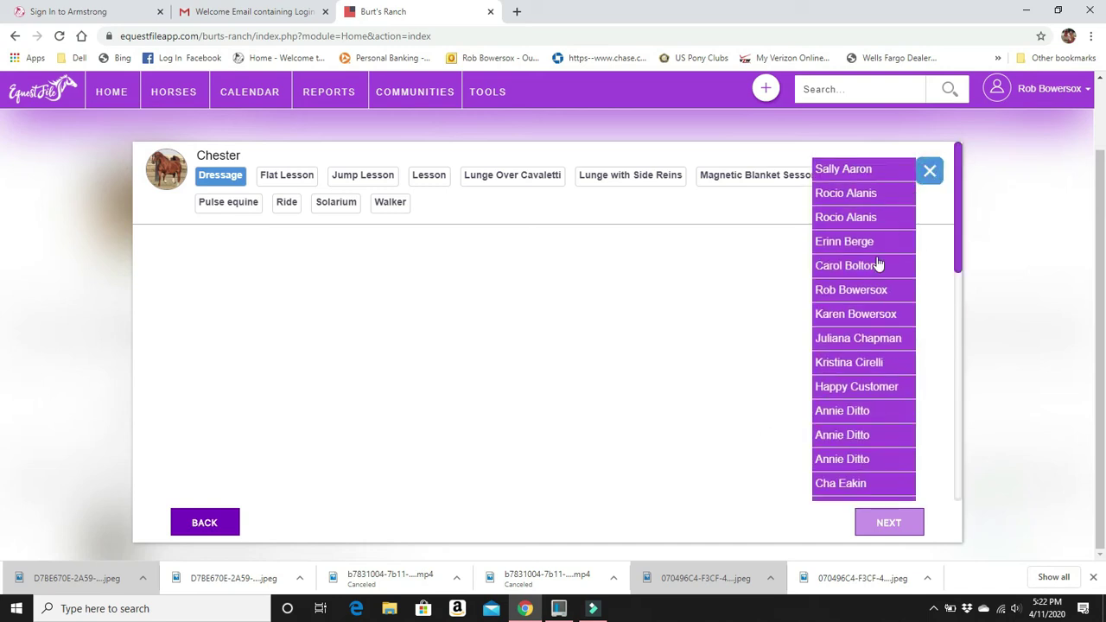
left_click(846, 316)
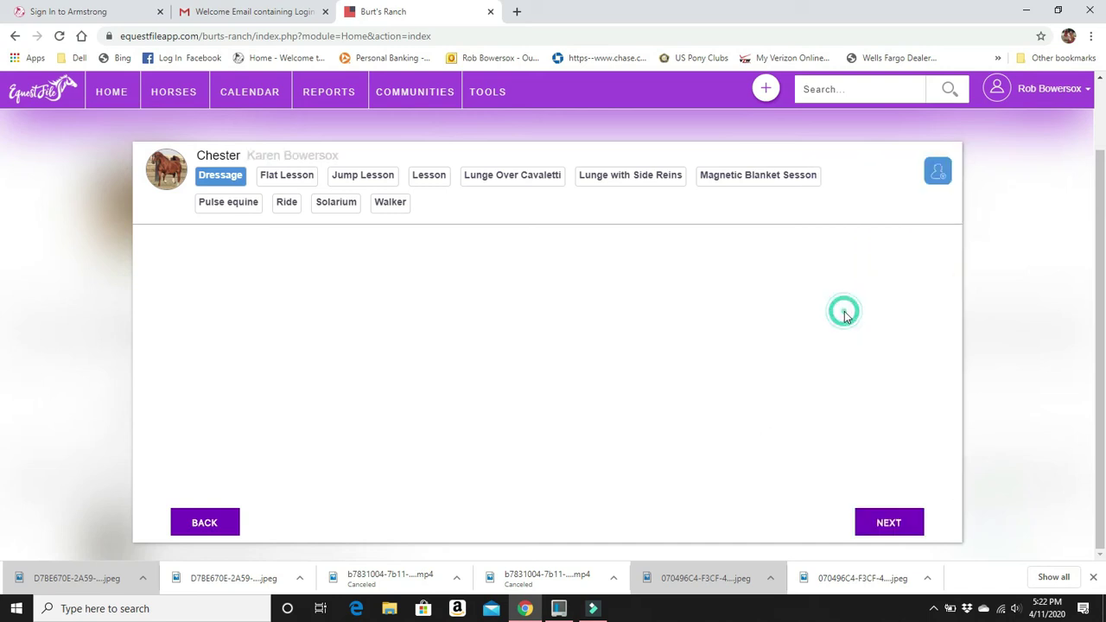
left_click(888, 520)
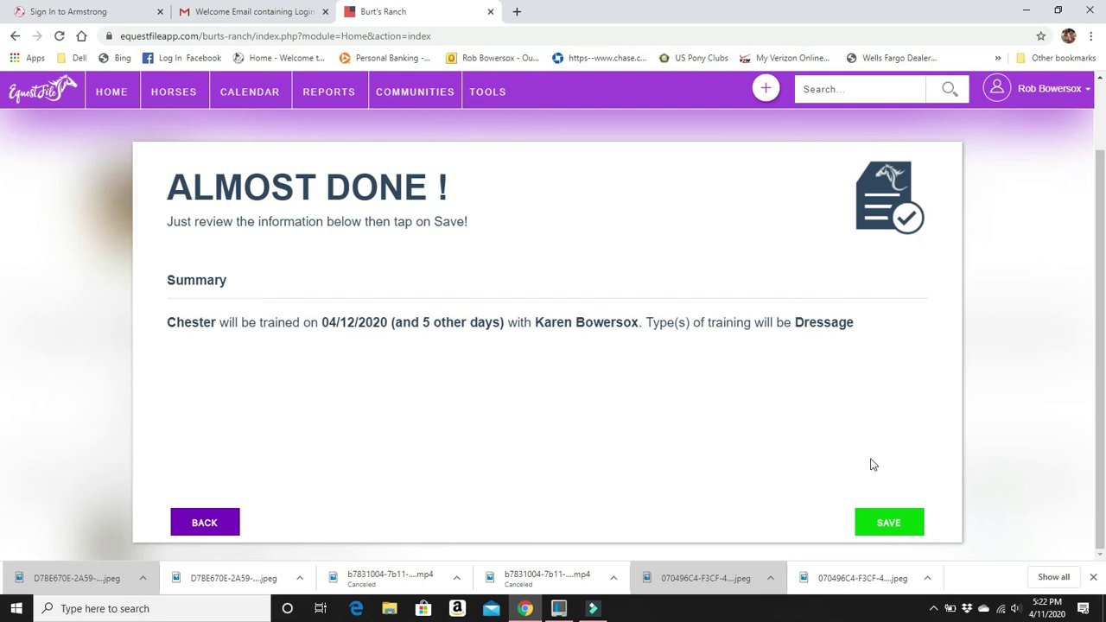
left_click(887, 522)
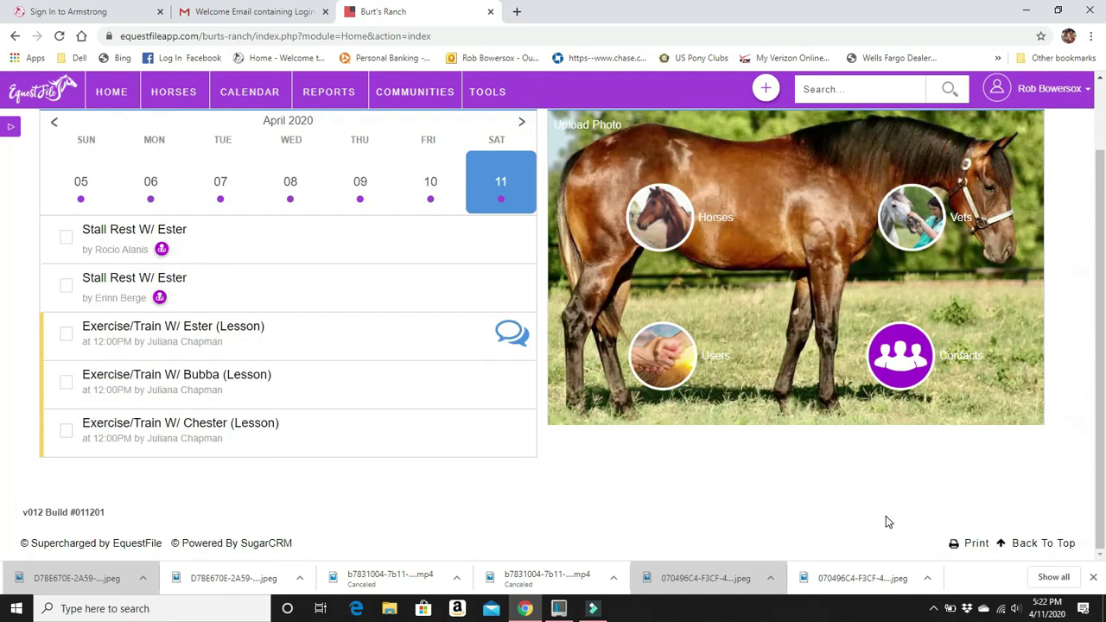
Advance the dashboard calendar to the following week and view the tasks scheduled for Sunday, April 12.
left_click(522, 123)
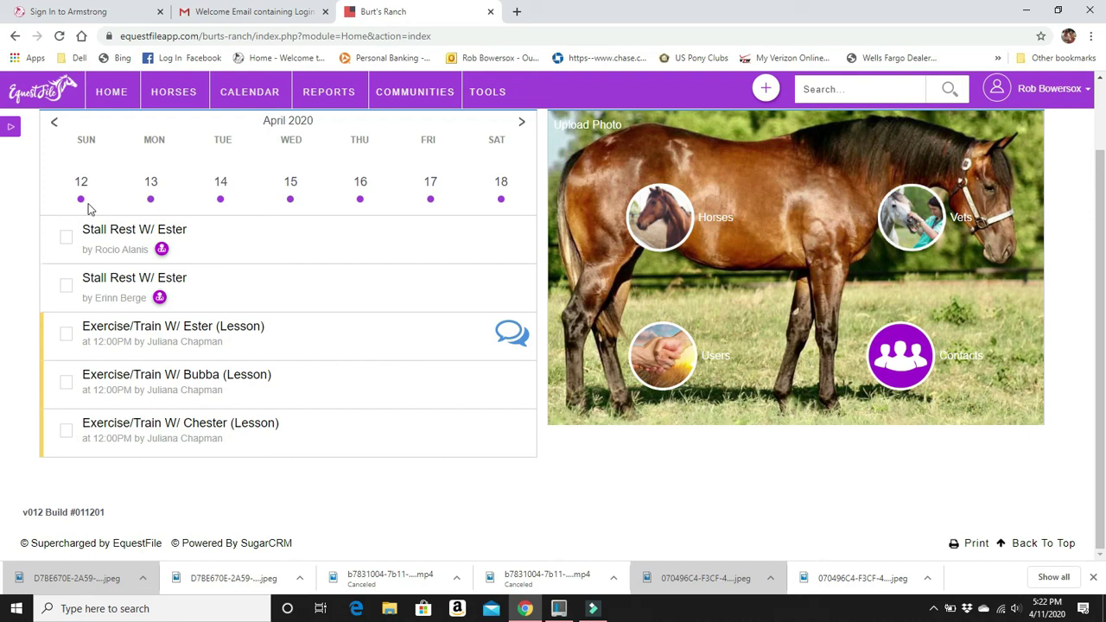
left_click(80, 199)
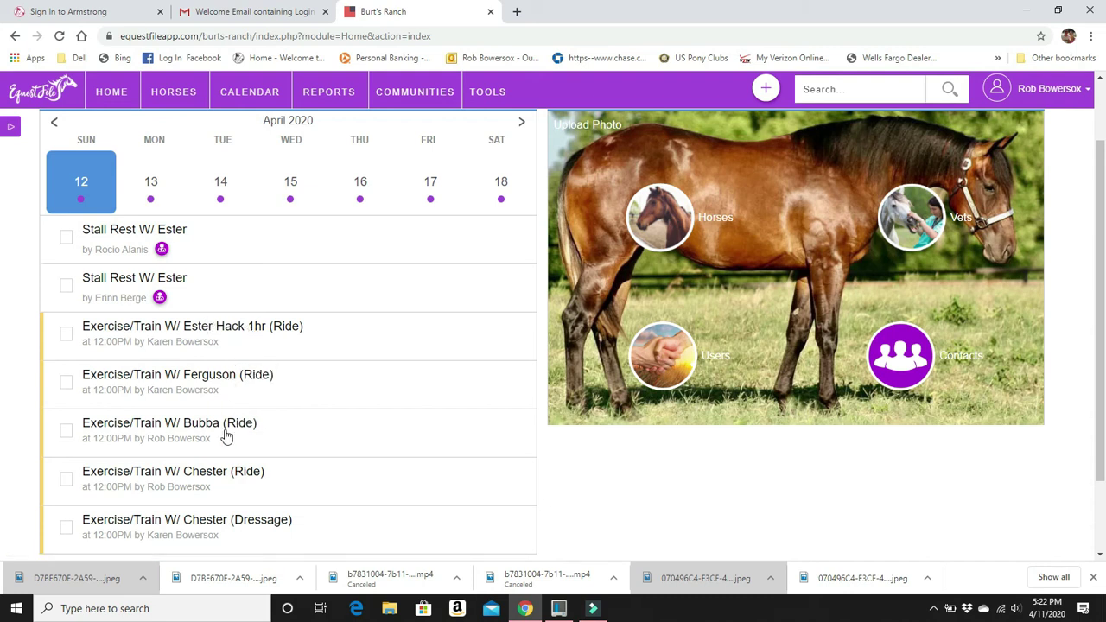
Reopen the dashboard calendar's April 12 tasks and review the full list down to Chester's dressage entry.
scroll(794, 354, "up", 1)
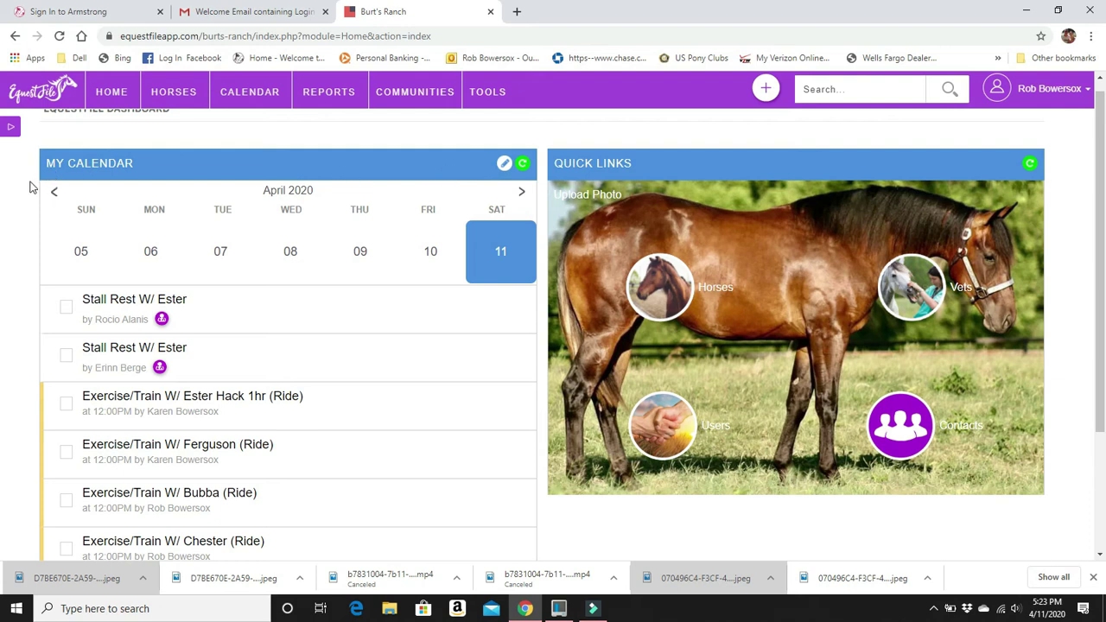
left_click(521, 194)
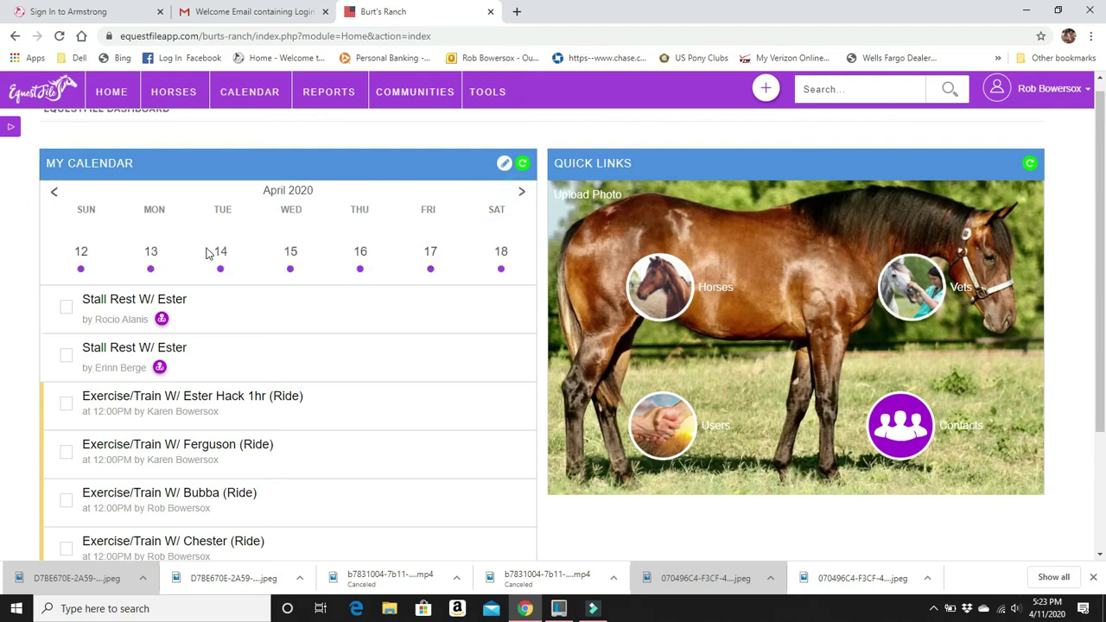
left_click(85, 257)
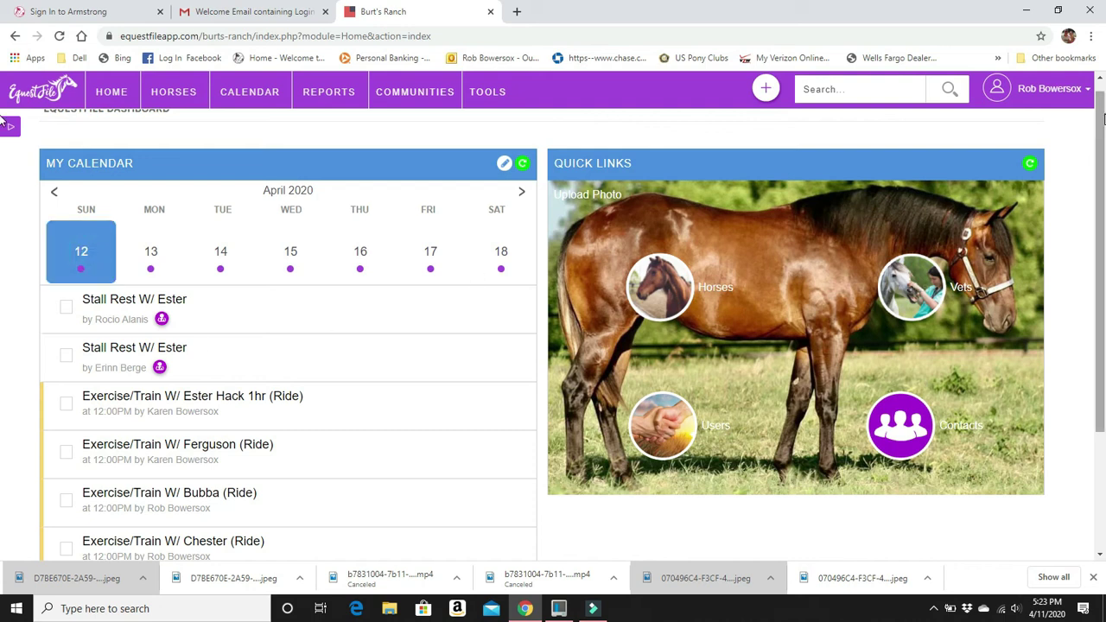
left_click_drag(1099, 121, 1103, 216)
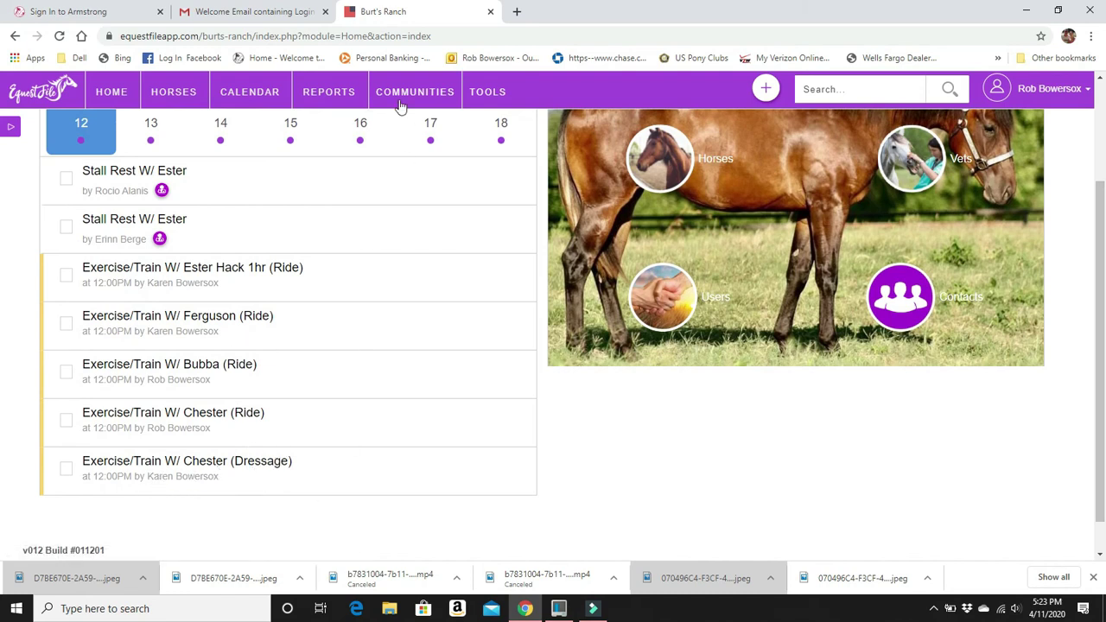
Return the dashboard to the current day, April 11, and open Bubba's Exercise/Train lesson task.
left_click(114, 93)
mouse_move(178, 102)
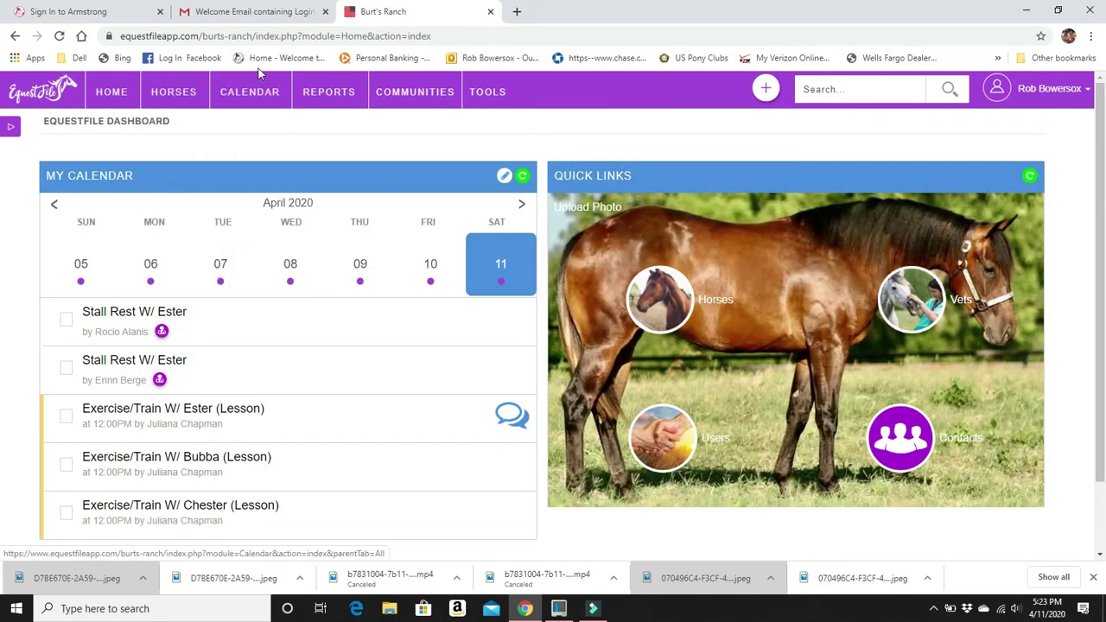
mouse_move(327, 92)
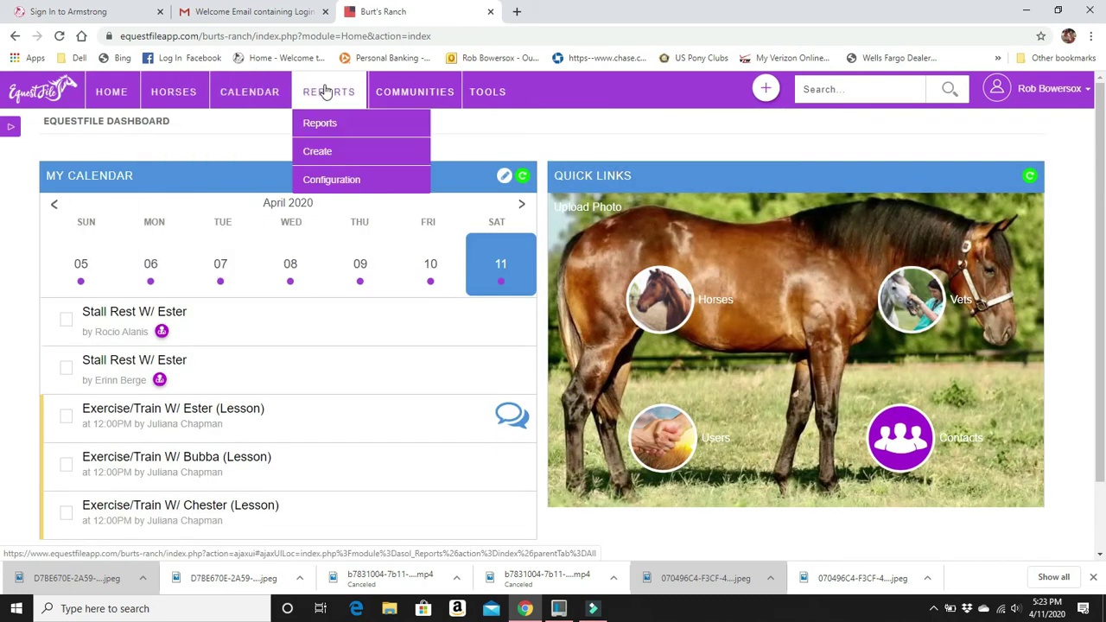
mouse_move(414, 92)
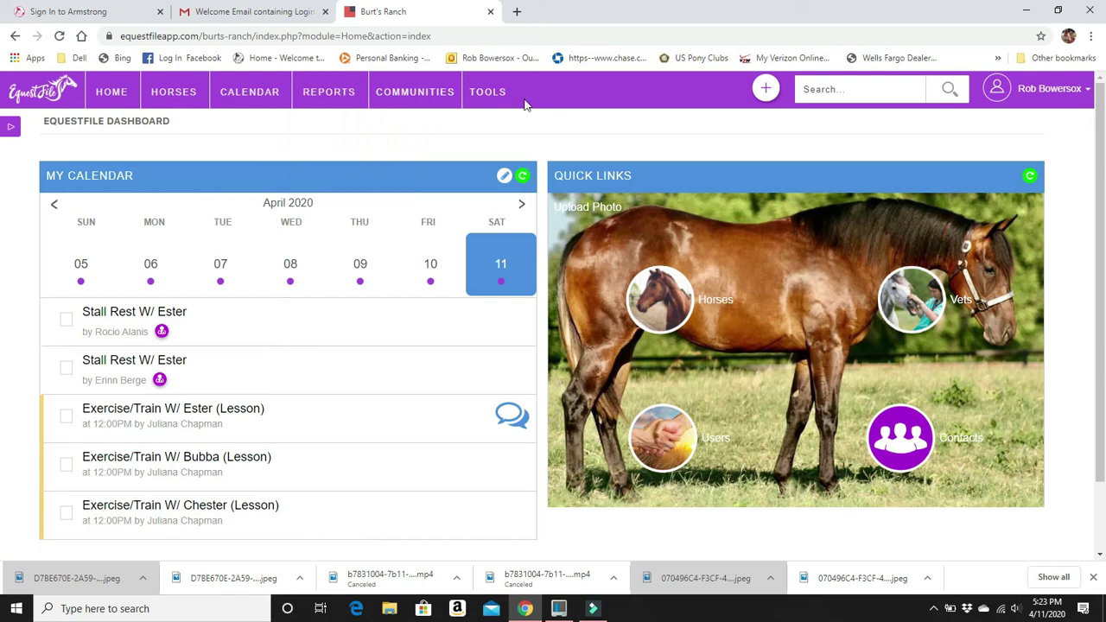
mouse_move(493, 97)
left_click(171, 460)
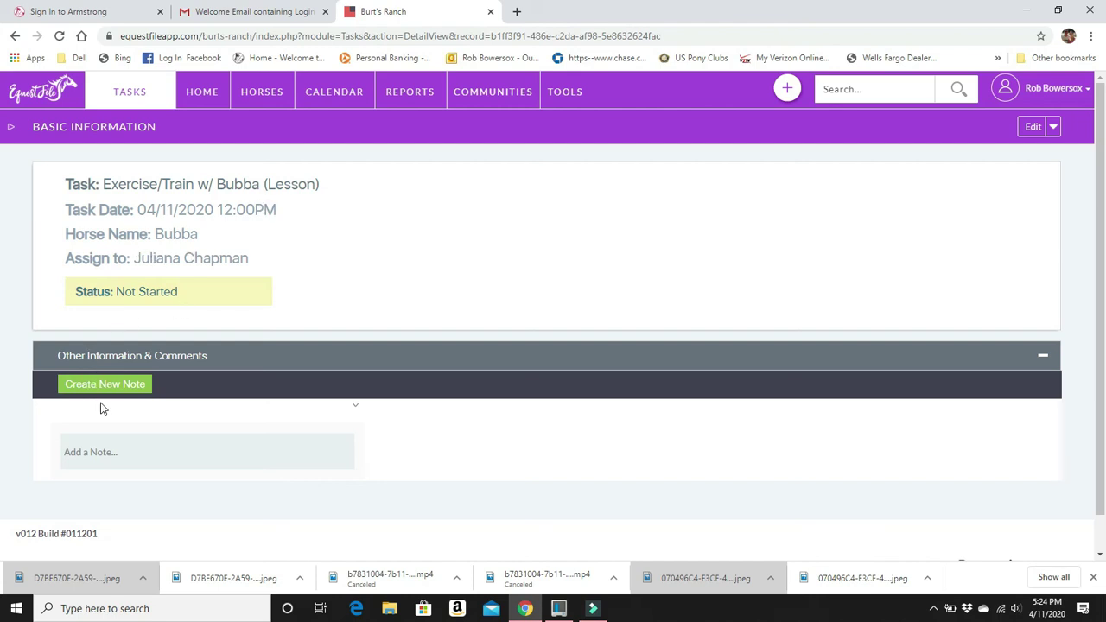
Add and save the note "schooled 3' grid worked on straightness..." on Bubba's lesson task.
left_click(102, 449)
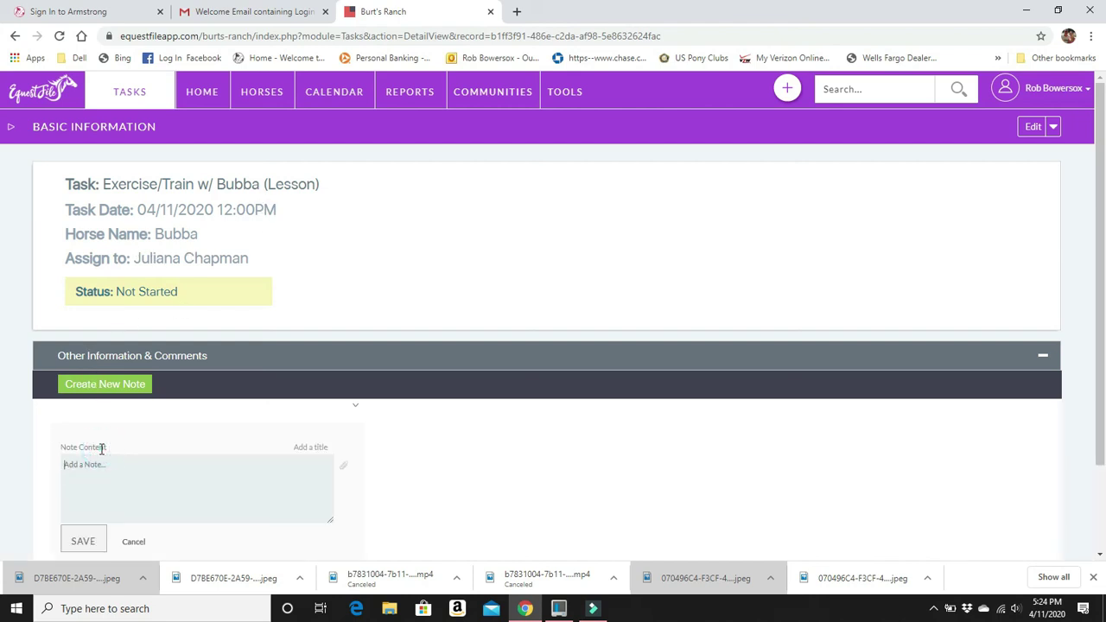
type("r")
key("BackSpace")
type("sc")
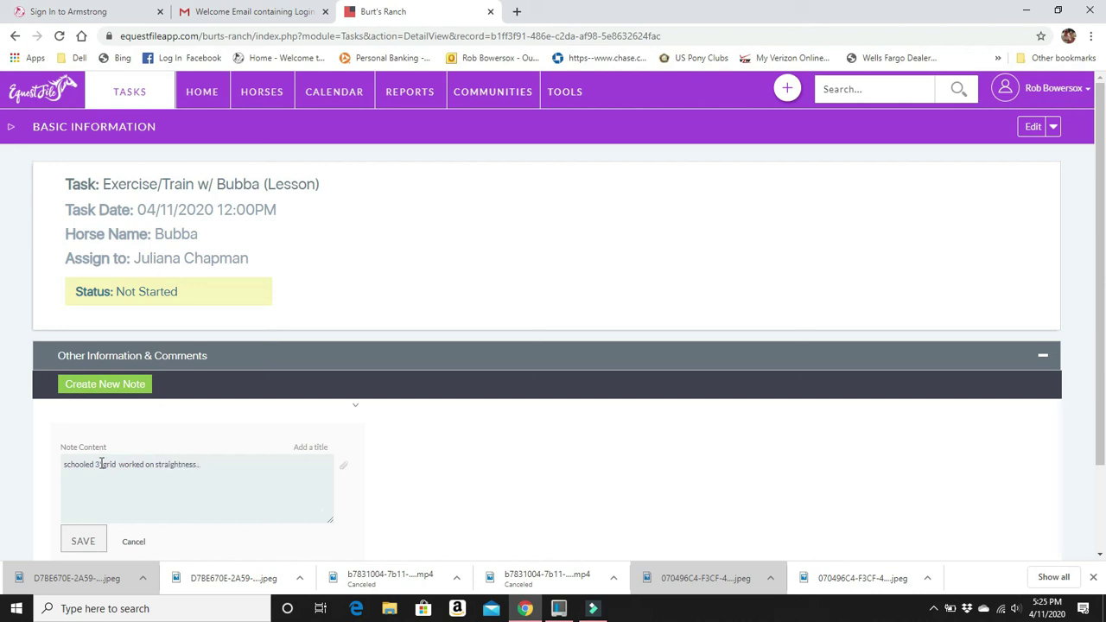
left_click(83, 541)
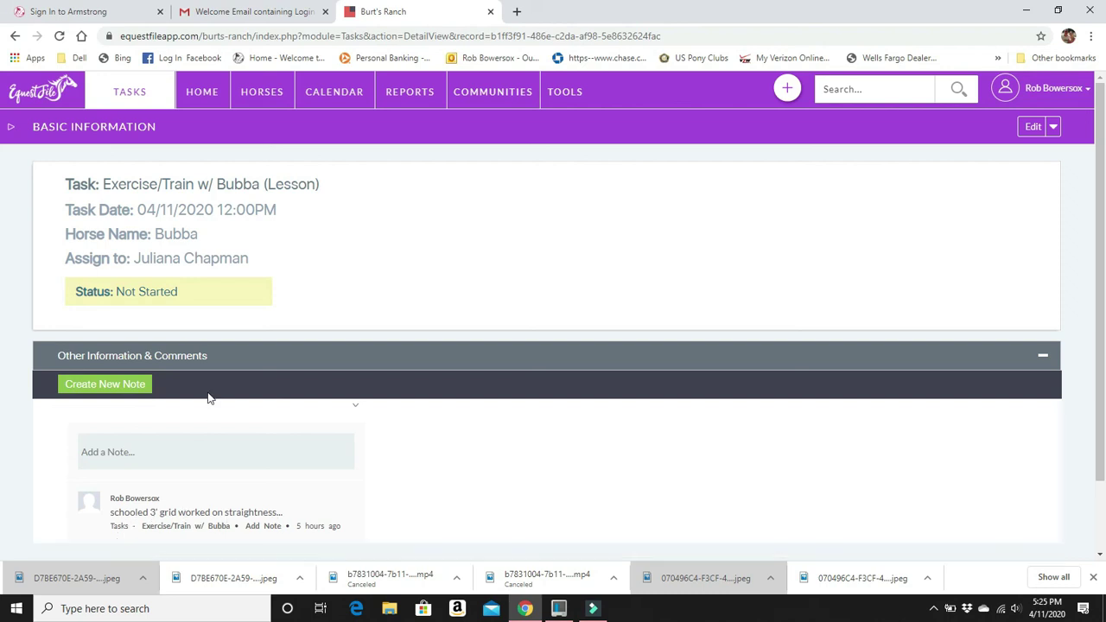
Return to the dashboard and mark the April 11 Exercise/Train lessons for Bubba and Ester as completed.
left_click(197, 92)
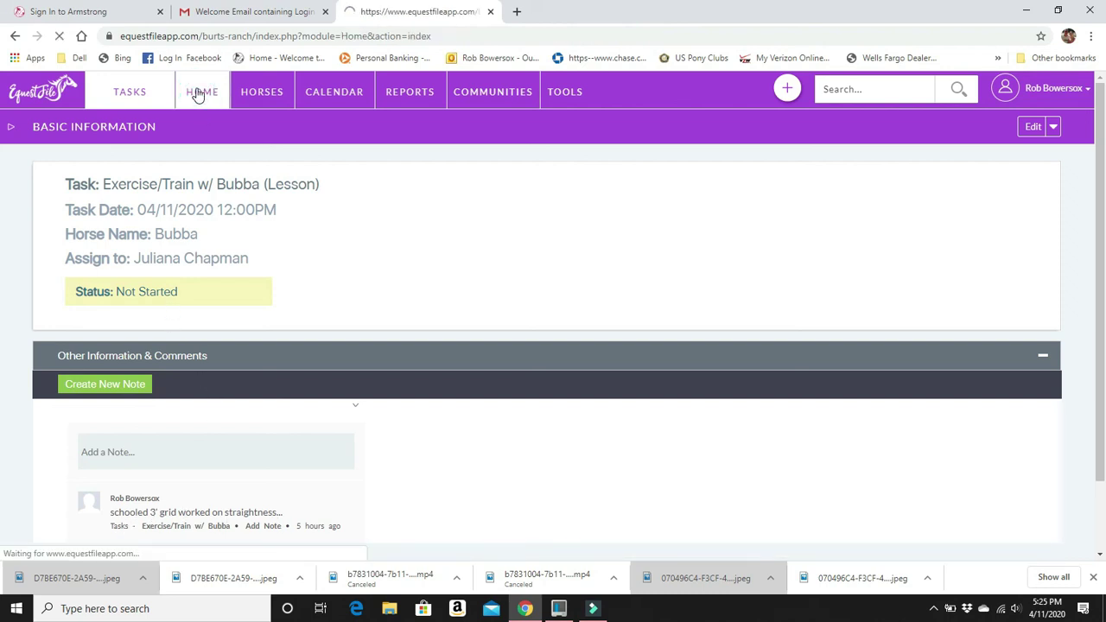
mouse_move(195, 95)
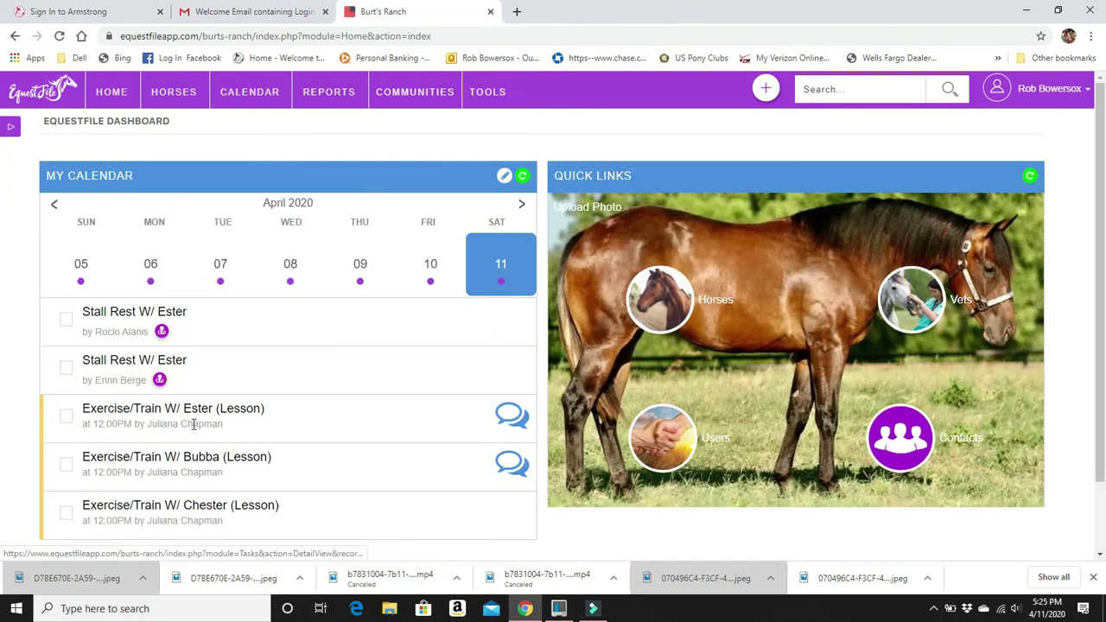
left_click(65, 467)
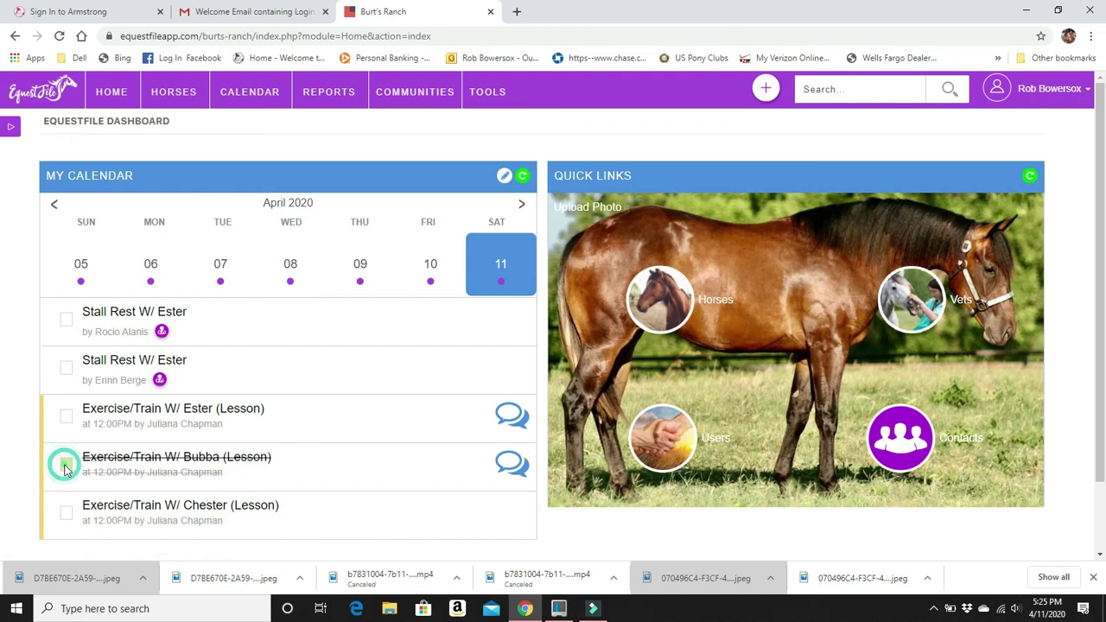
left_click(68, 421)
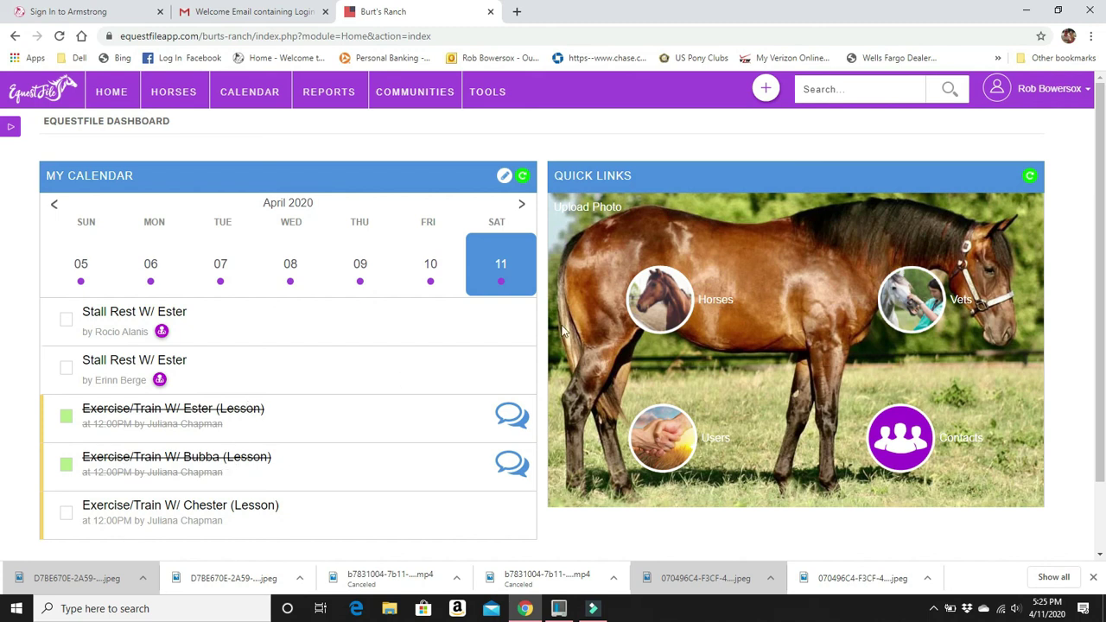
Start a General/Barn entry and schedule it for April 13, 2020.
left_click(765, 88)
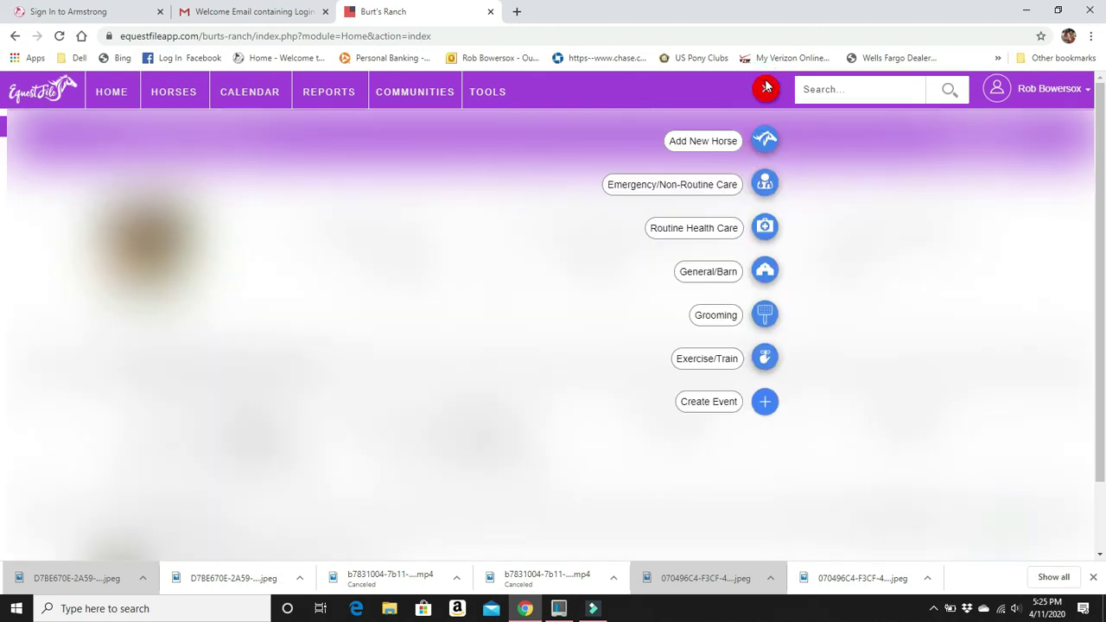
left_click(760, 273)
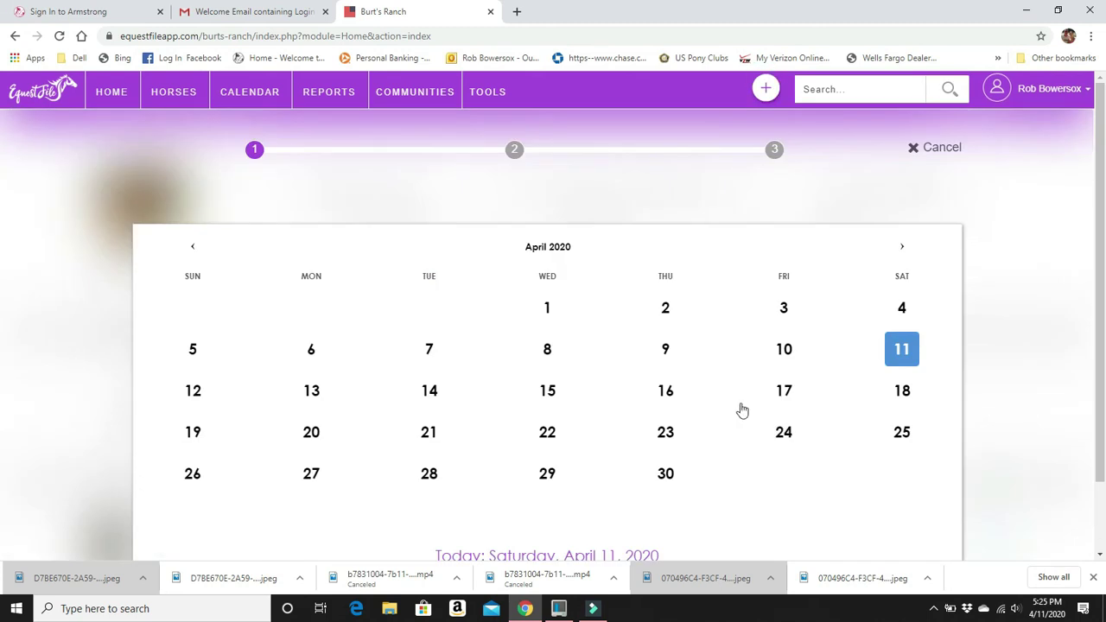
left_click(307, 395)
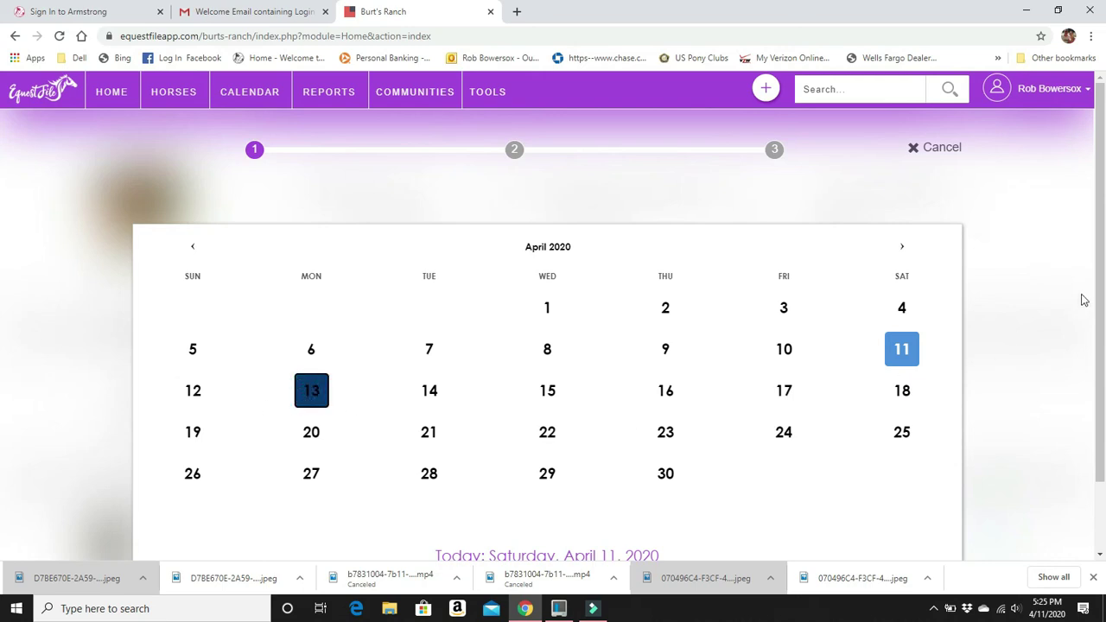
left_click_drag(1100, 311, 1101, 380)
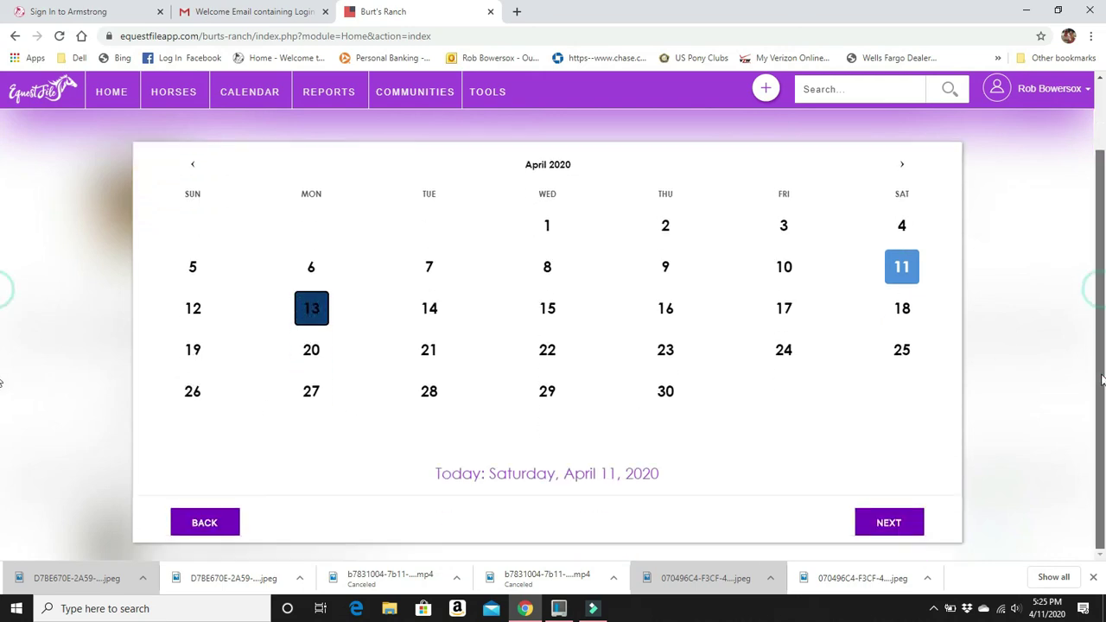
left_click(888, 524)
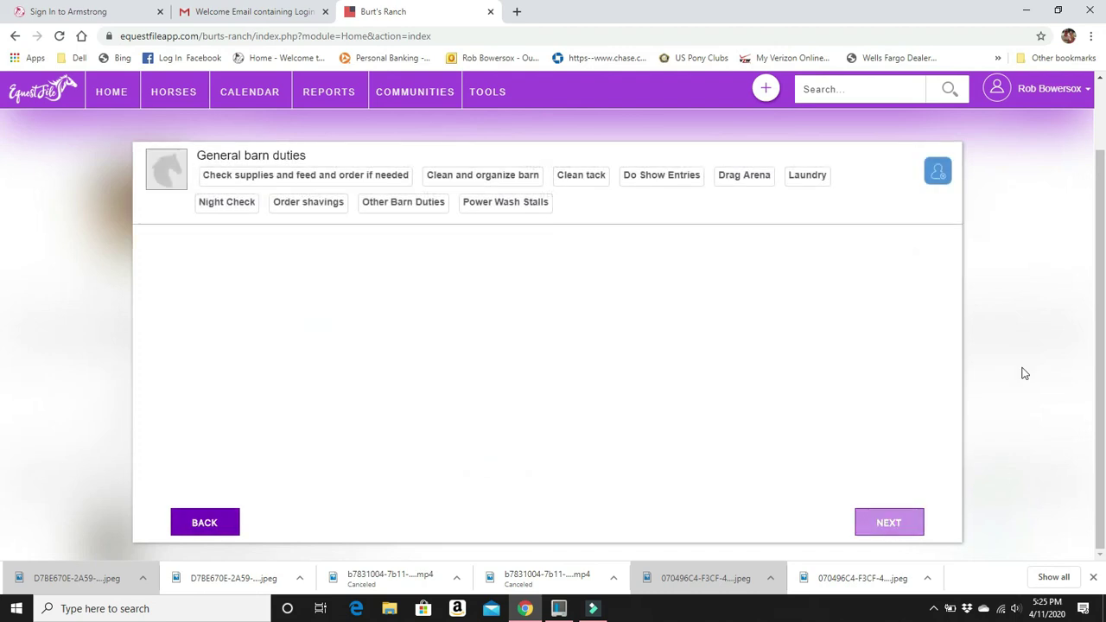
Choose Power Wash Stalls as the general barn duty, assign it to the signed-in user, and save the entry.
left_click(508, 201)
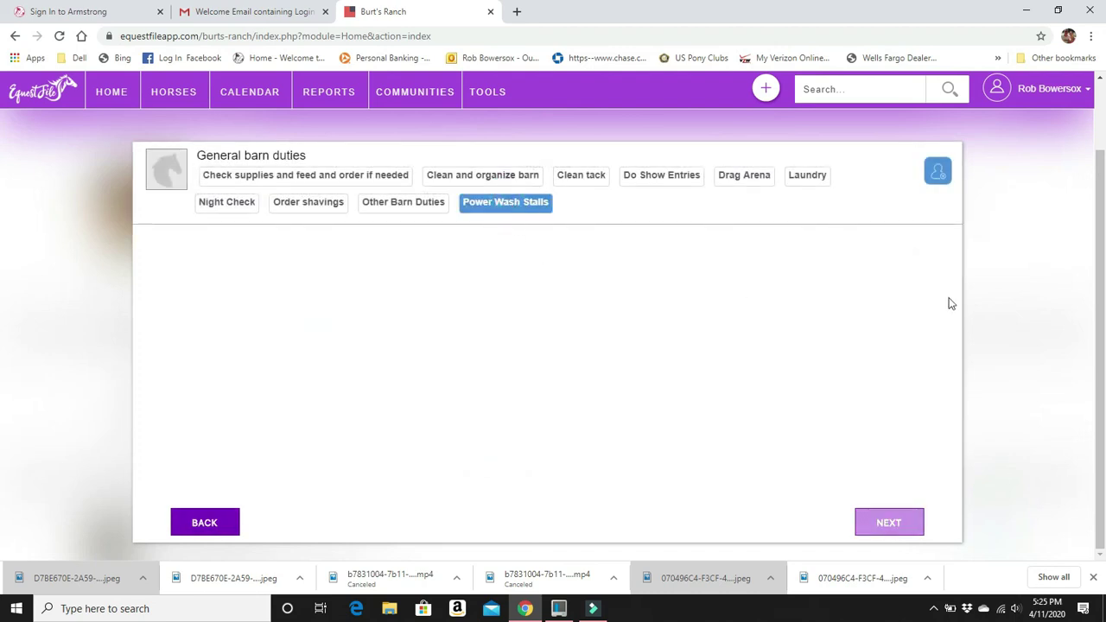
left_click(937, 173)
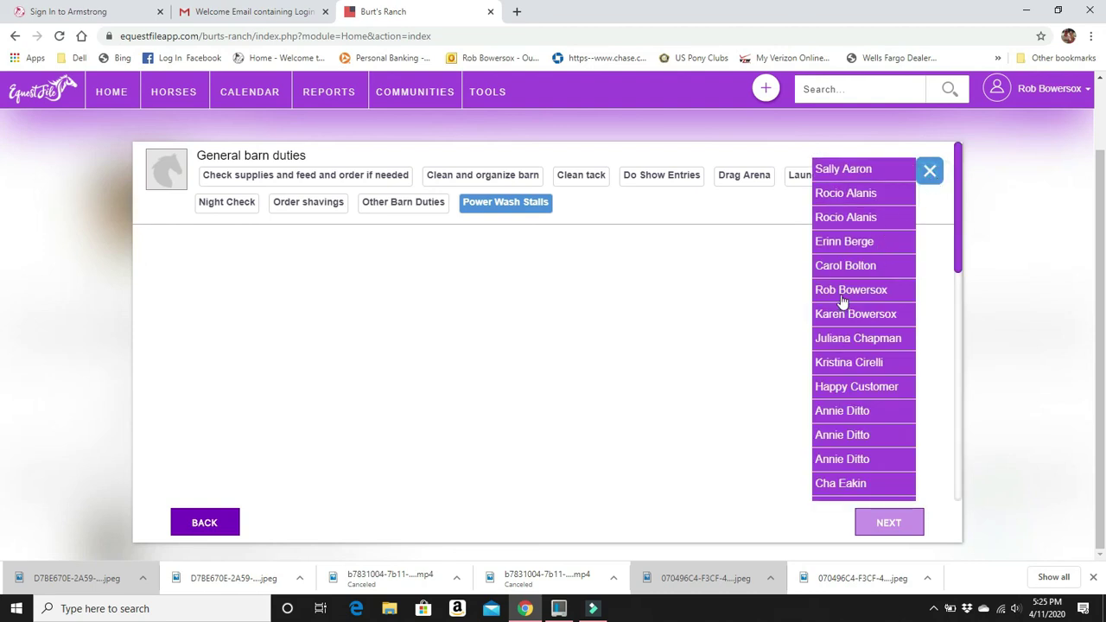
left_click(843, 293)
left_click(886, 524)
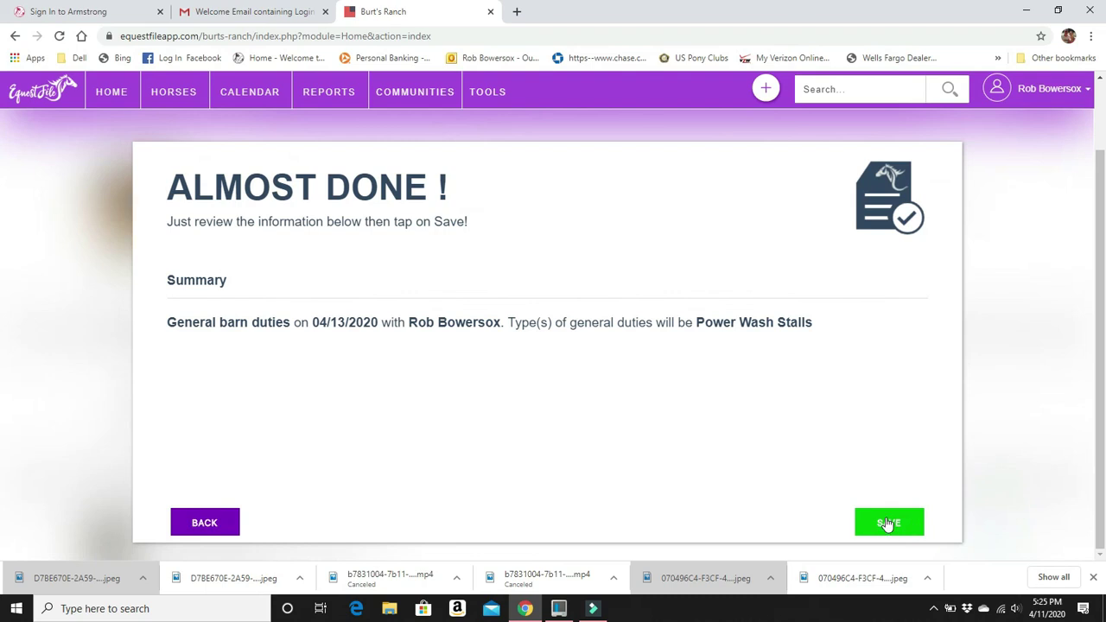
left_click(887, 523)
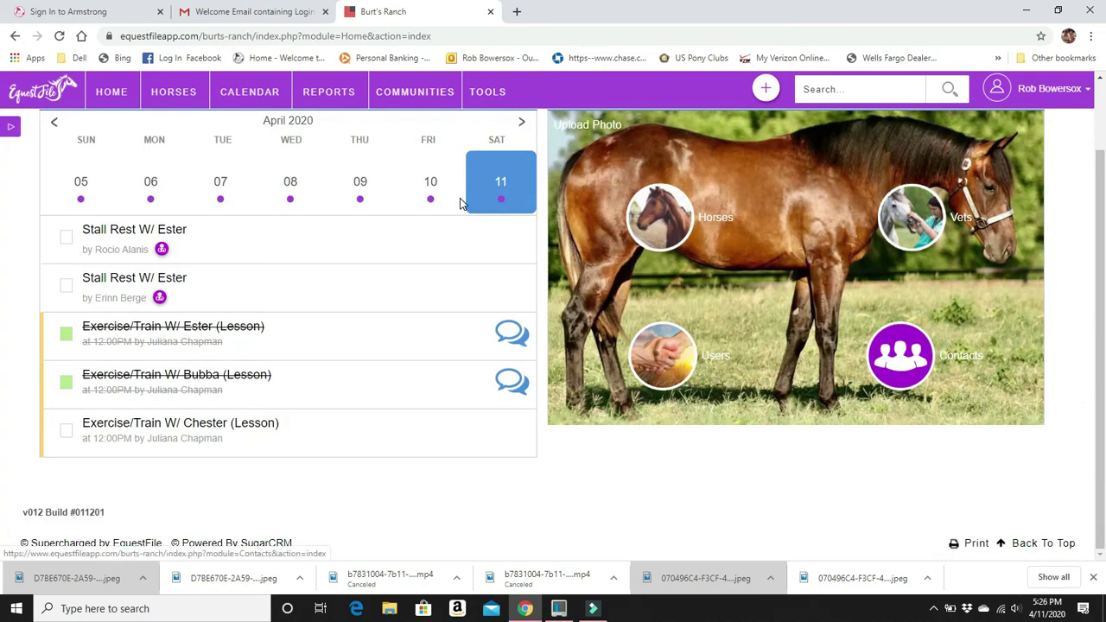
Mark the Power Wash Stalls task on Monday, April 13 as completed and return to the dashboard's current day.
left_click(521, 126)
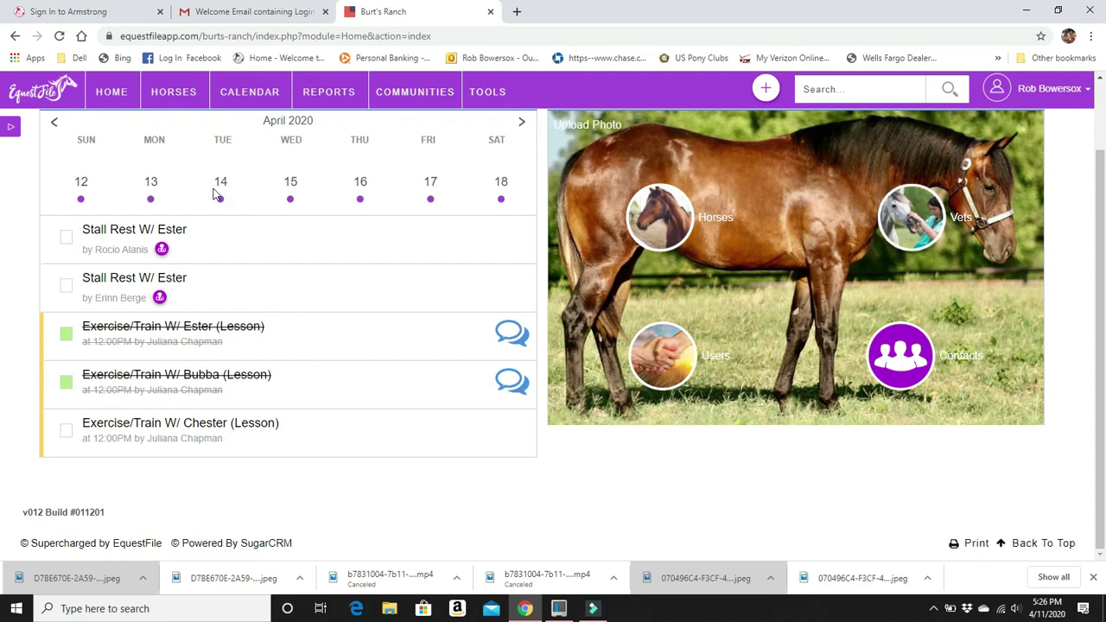
left_click(153, 186)
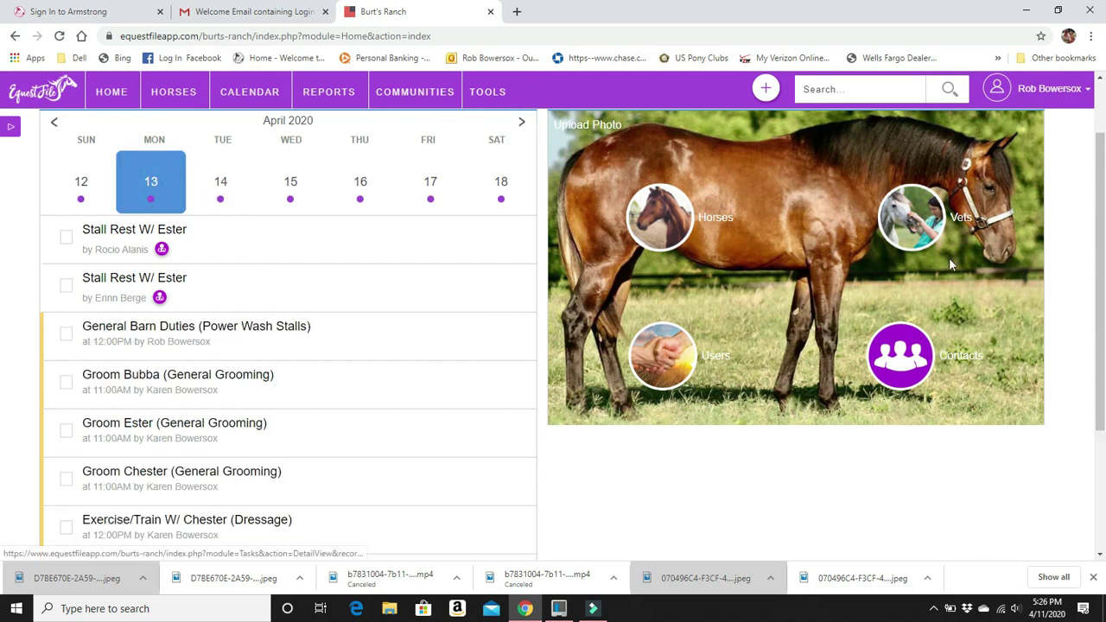
left_click_drag(1100, 175, 1101, 197)
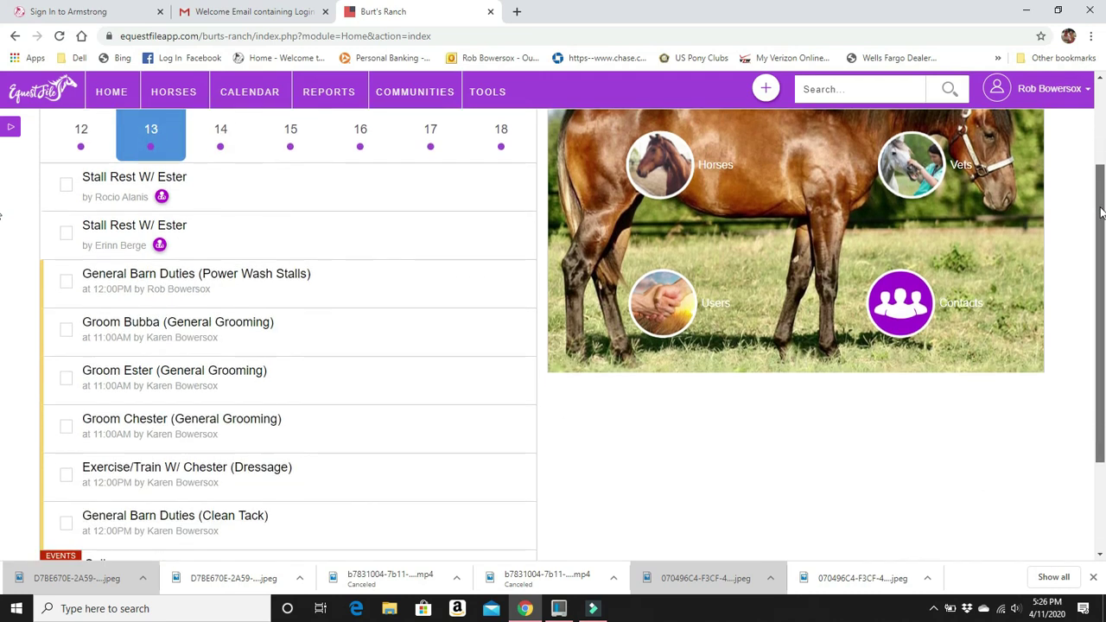
left_click_drag(1101, 217, 1101, 235)
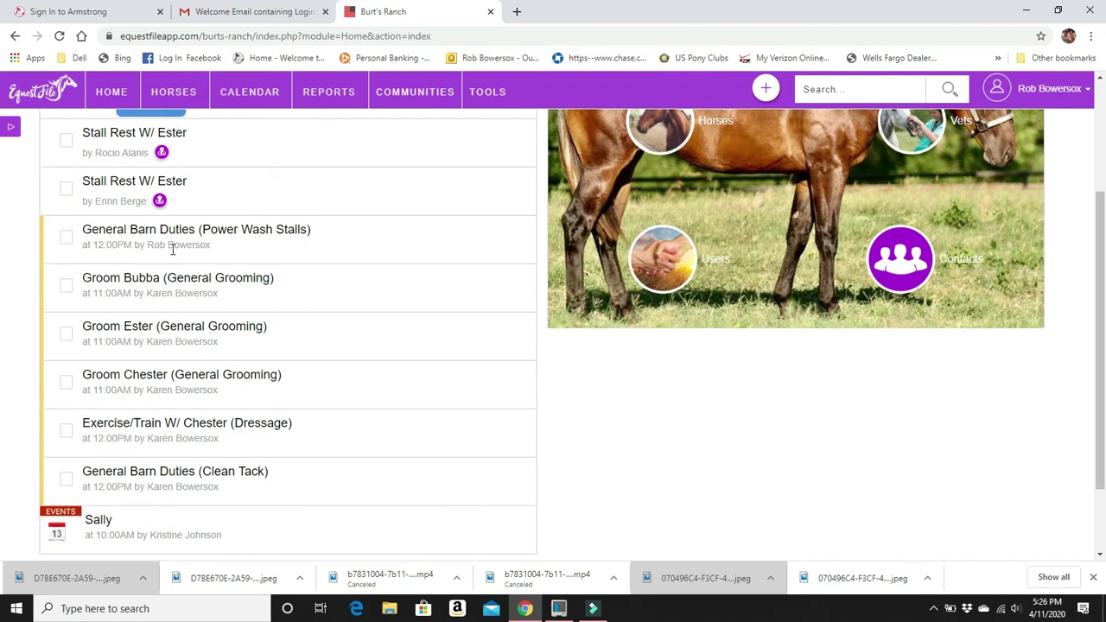
left_click(66, 236)
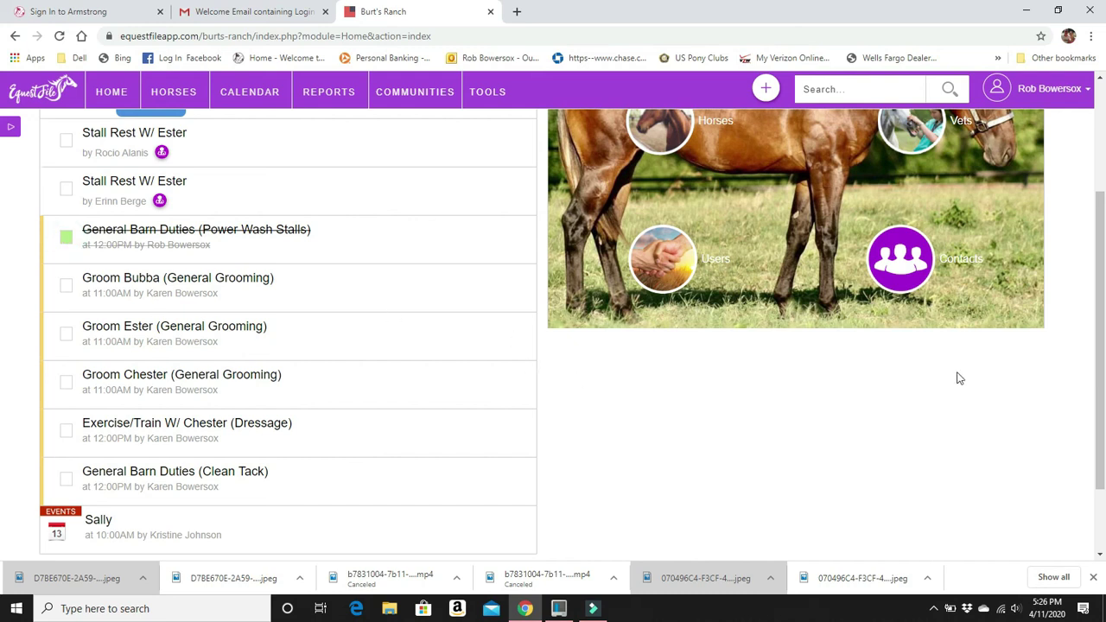
mouse_move(1097, 321)
left_mouse_down()
mouse_move(1102, 346)
mouse_move(1100, 320)
left_mouse_up()
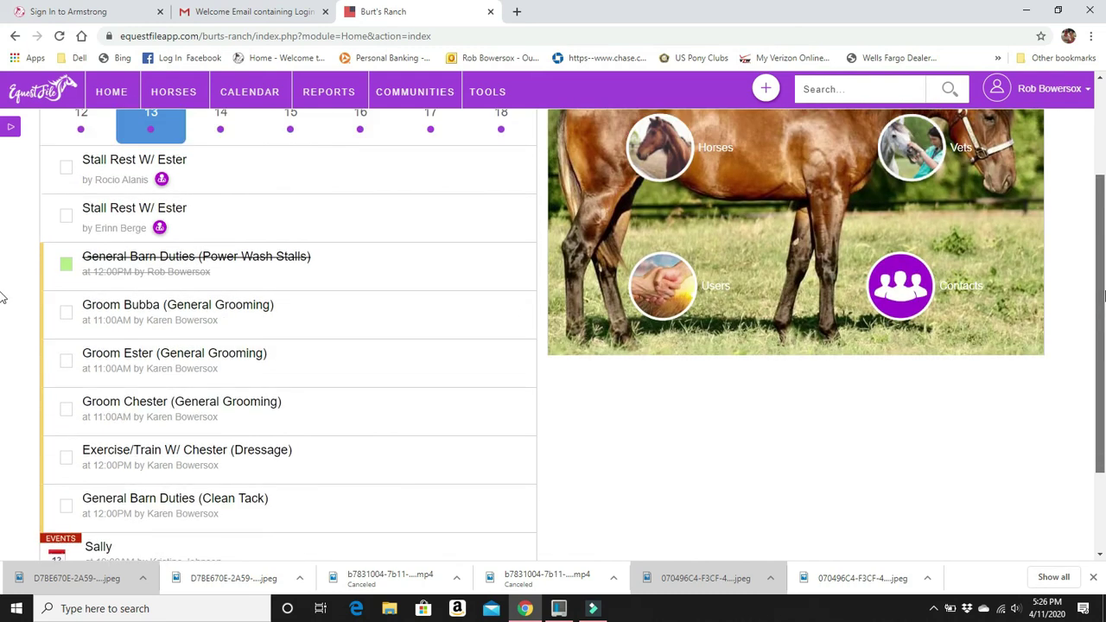
left_click(118, 92)
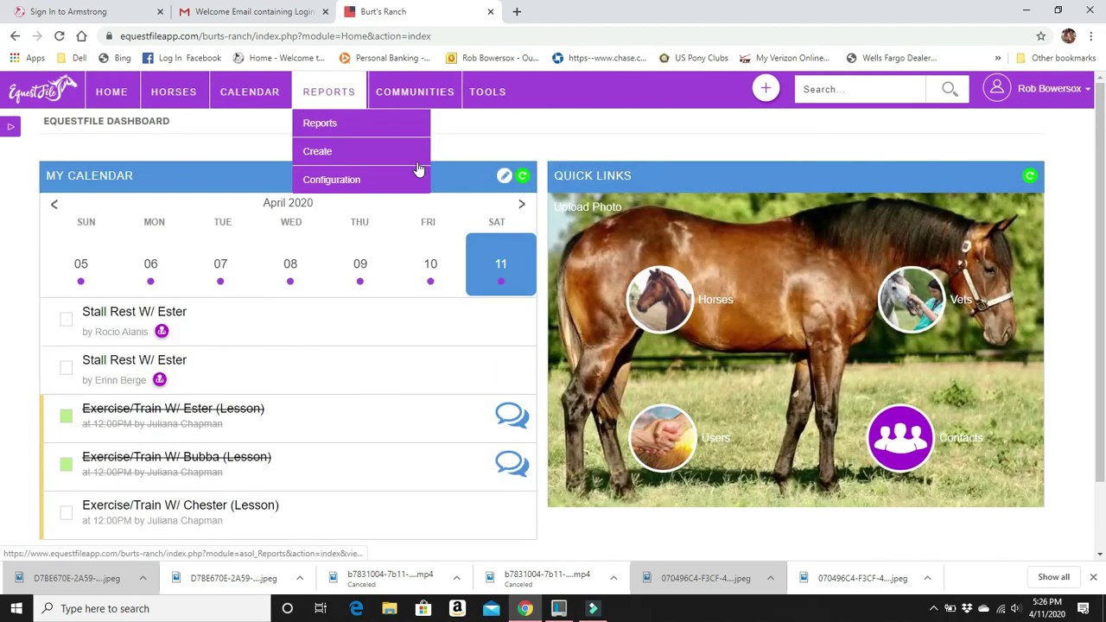